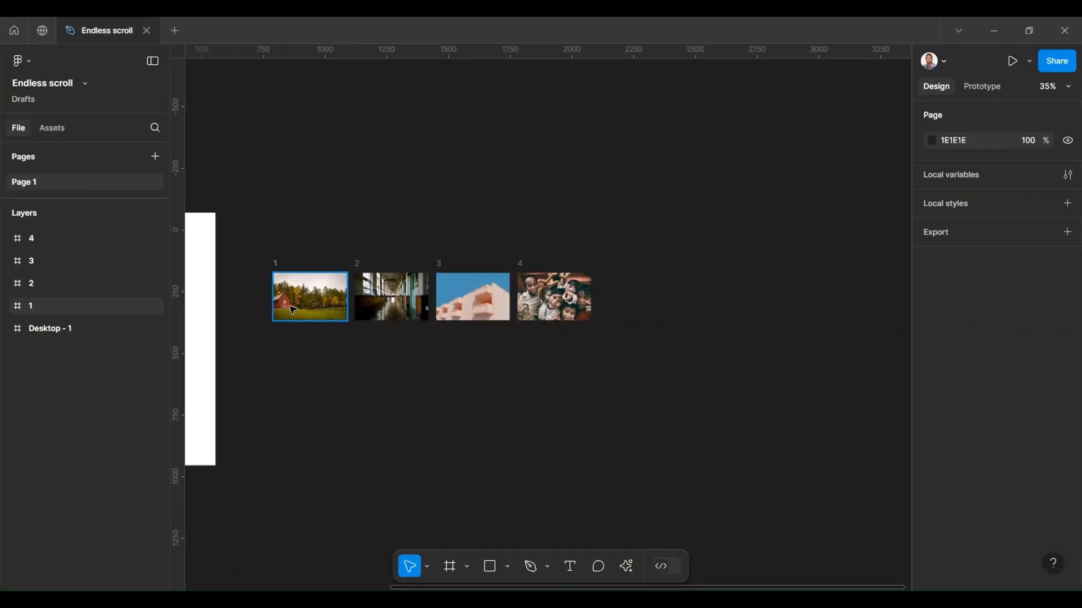
scroll(272, 301, up, 3)
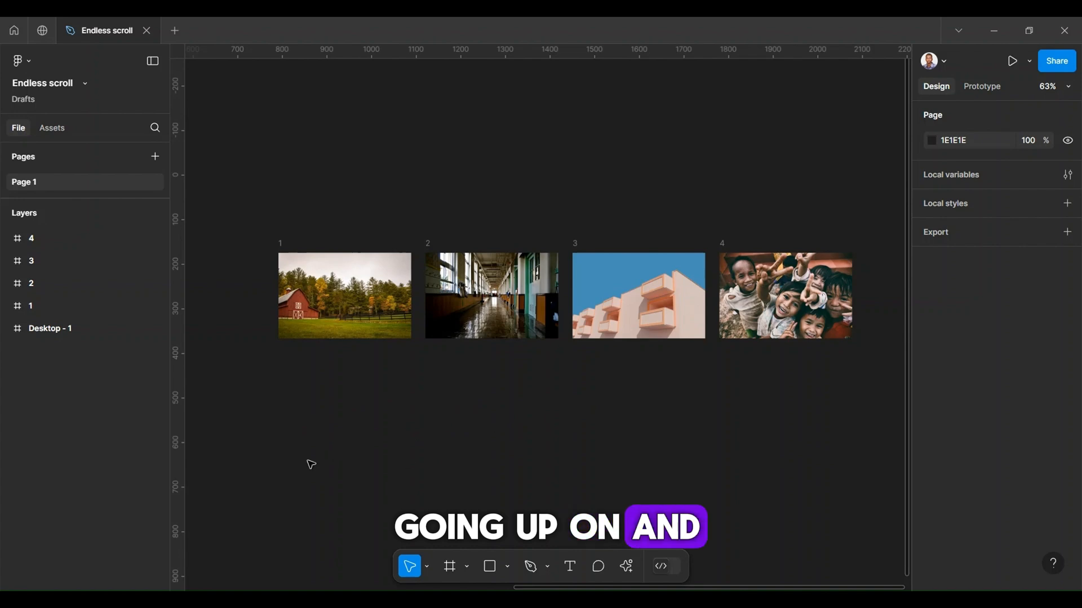
scroll(313, 391, down, 5)
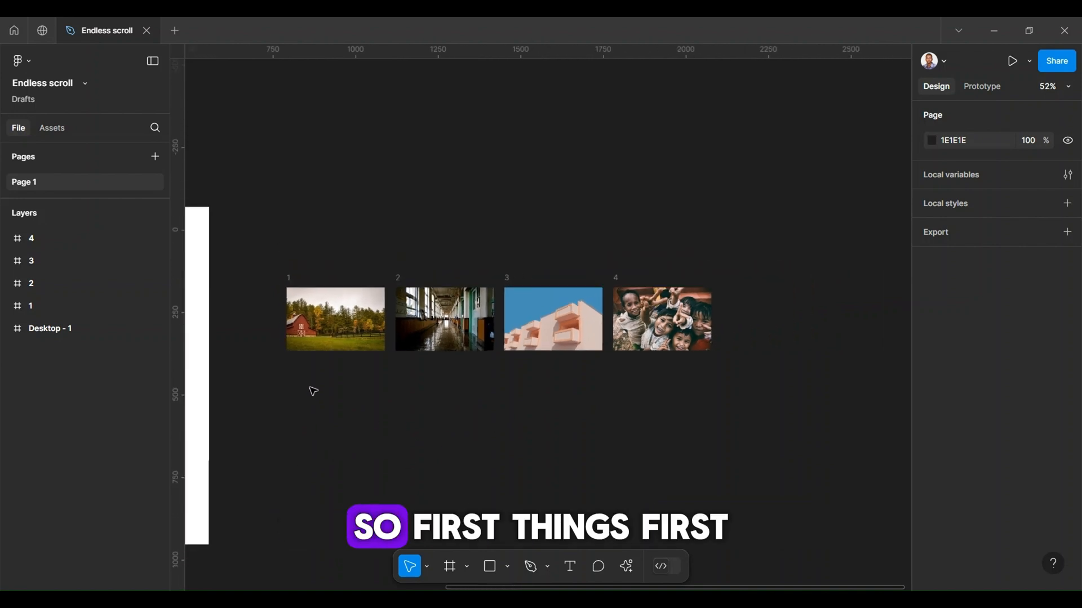
scroll(312, 388, left, 8)
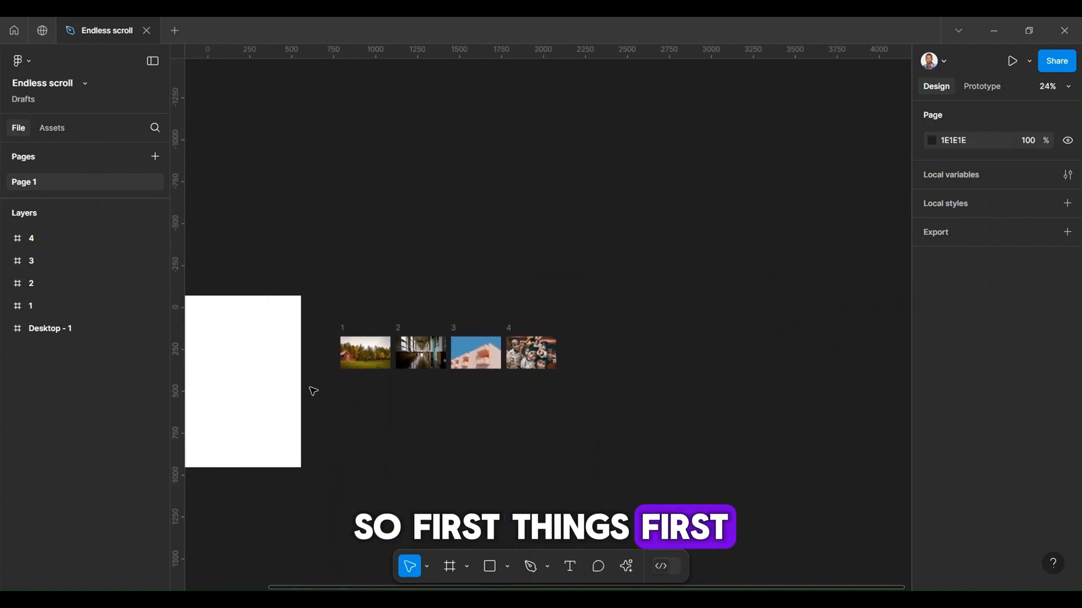
click(477, 364)
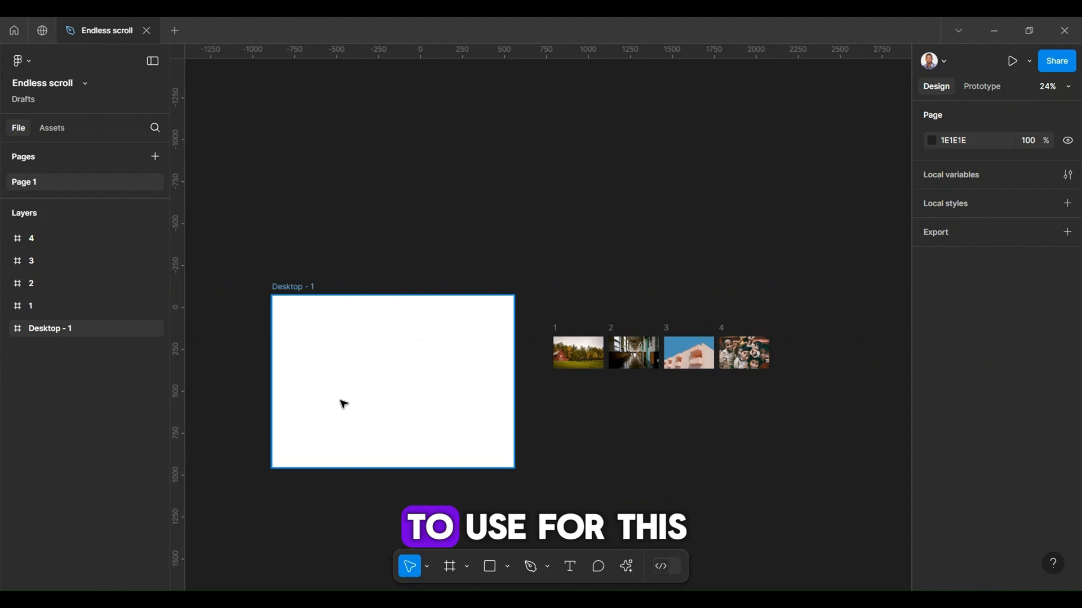
click(292, 290)
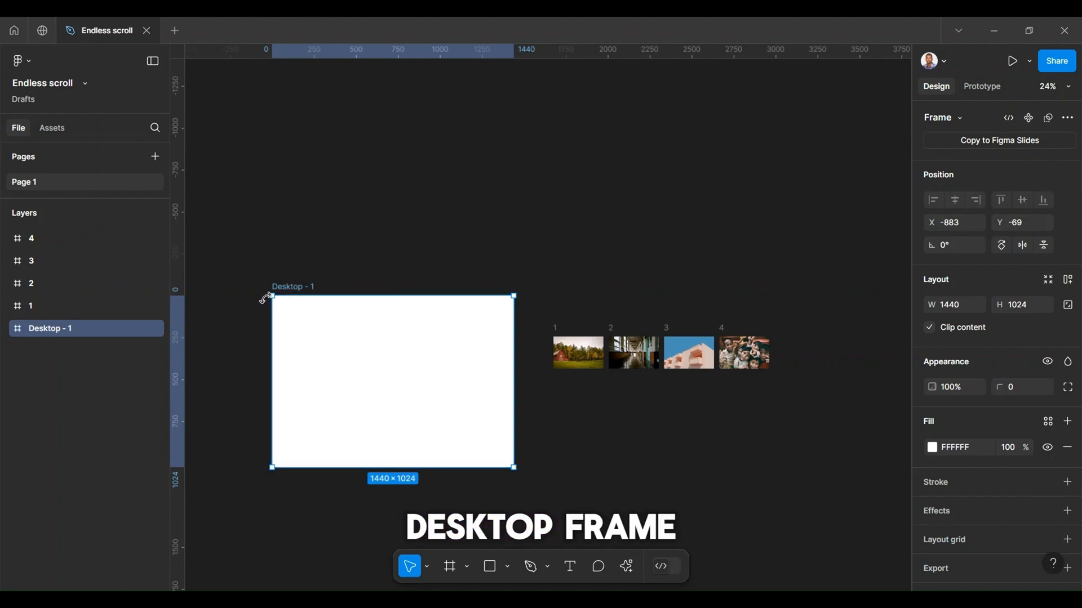
Step: Duplicate image frames 1 to 4 beside the originals, continuing the row with the same spacing to make eight images
ctrl+scroll(754, 357, up, 4)
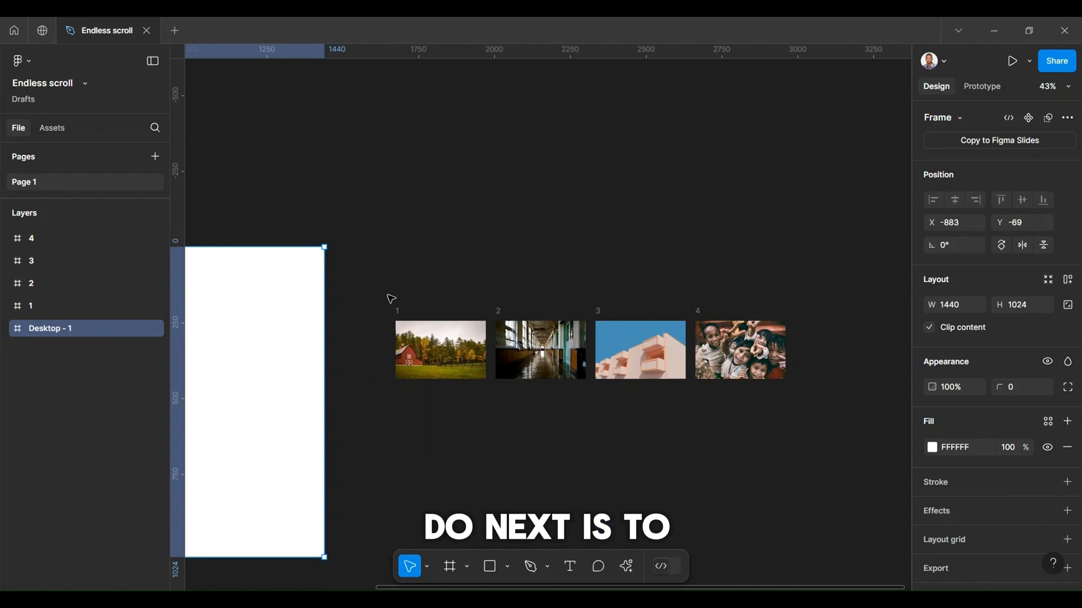
mouse_move(373, 283)
mouse_down()
mouse_move(703, 415)
mouse_move(812, 424)
mouse_up()
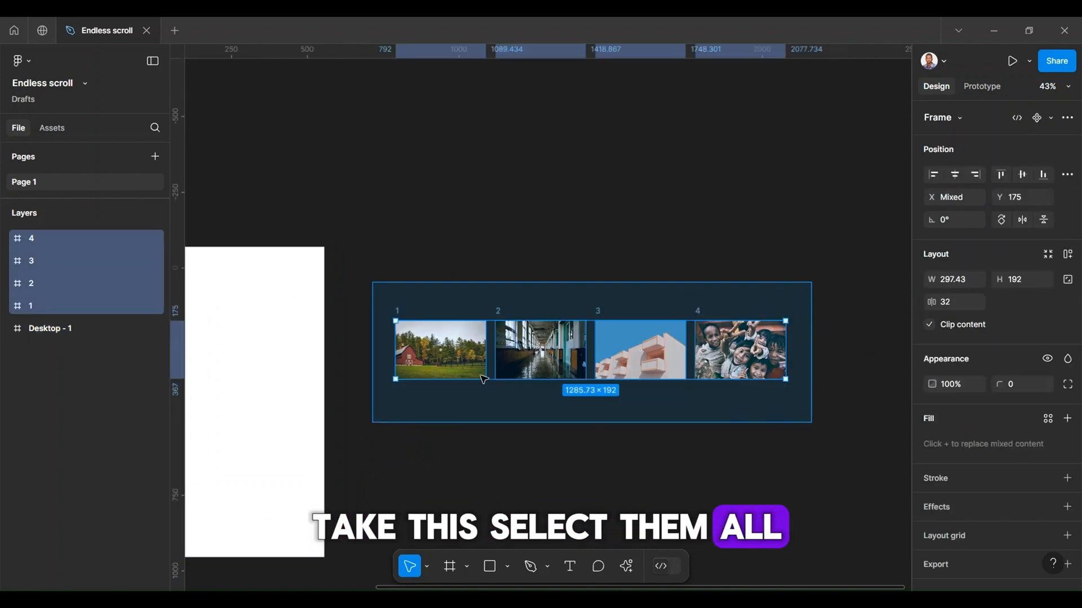
ctrl+scroll(484, 379, down, 3)
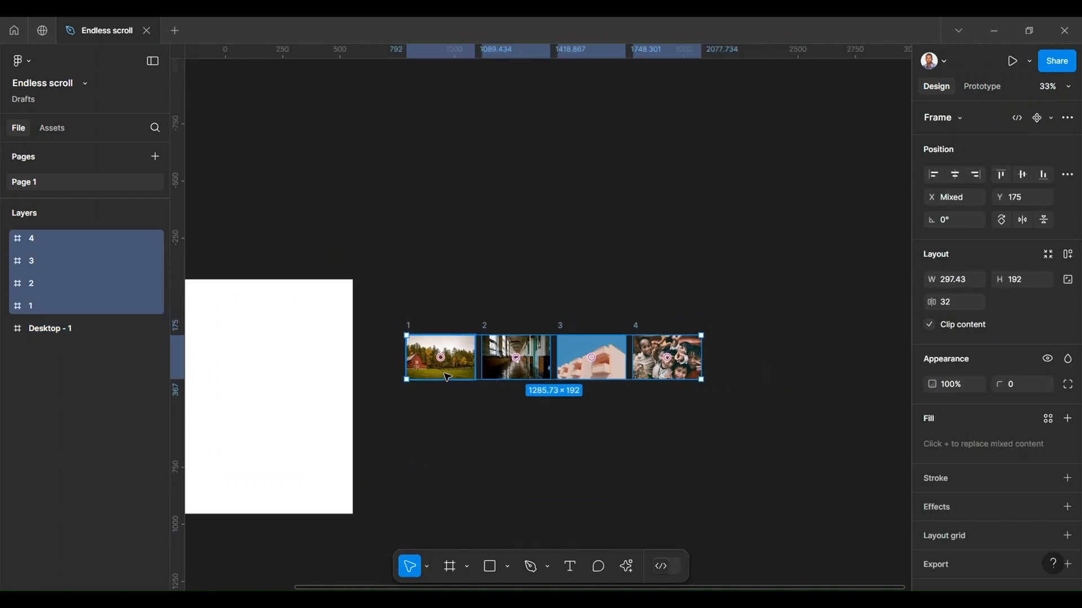
alt+drag(447, 377, 749, 351)
ctrl+scroll(446, 403, down, 4)
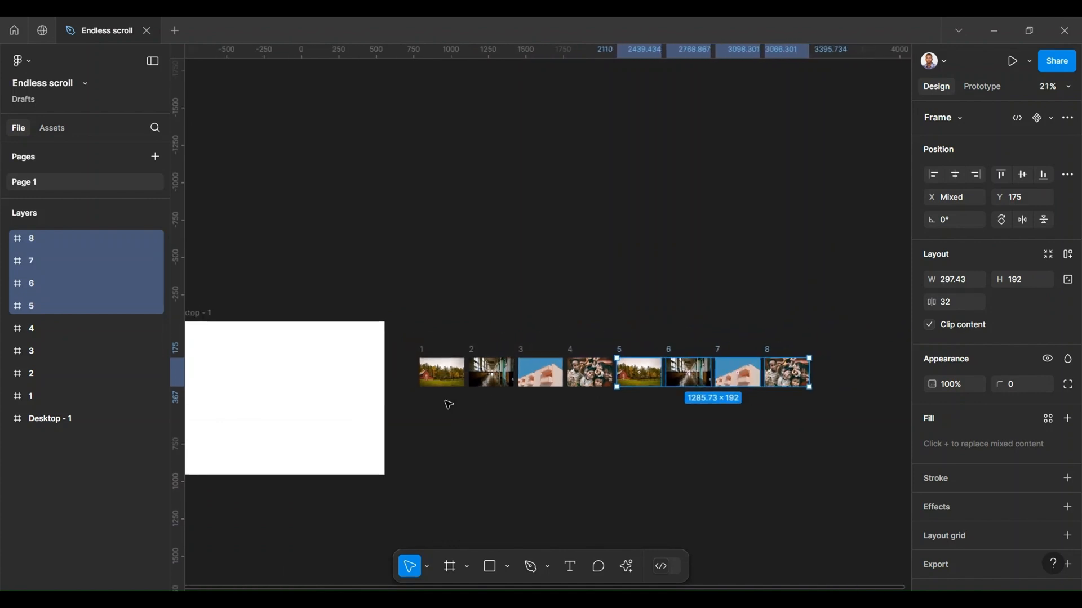
Step: Wrap all eight image frames together in a new frame using Frame selection
click(399, 330)
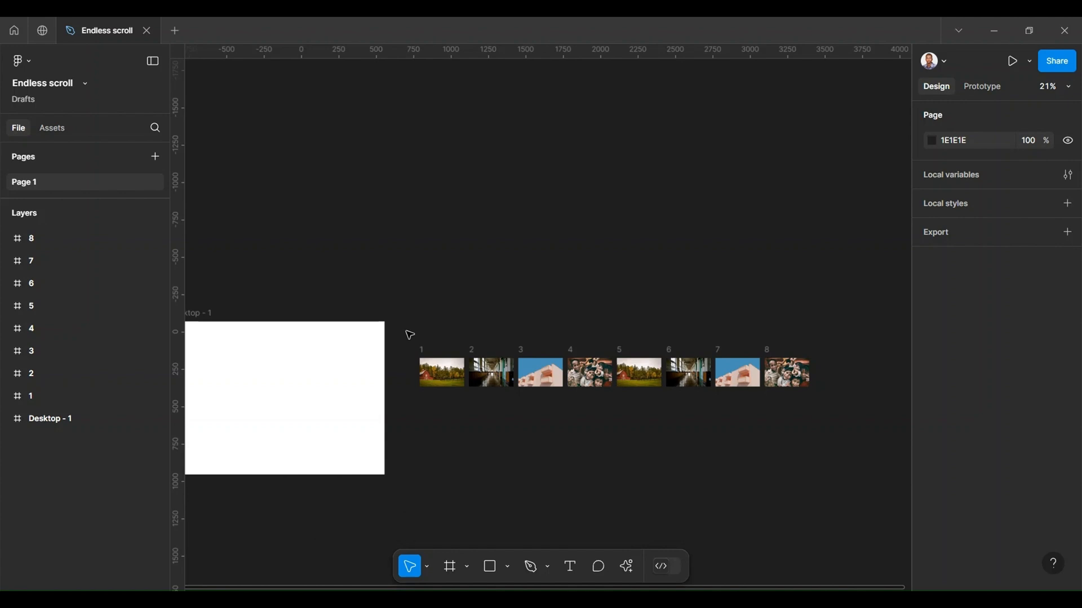
drag(406, 331, 829, 414)
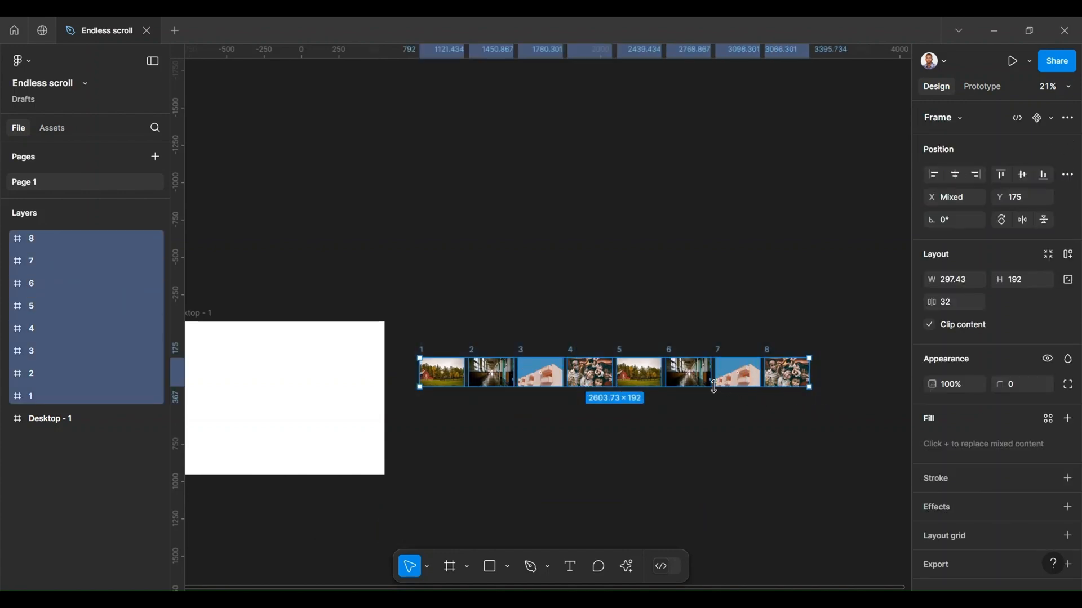
right_click(431, 383)
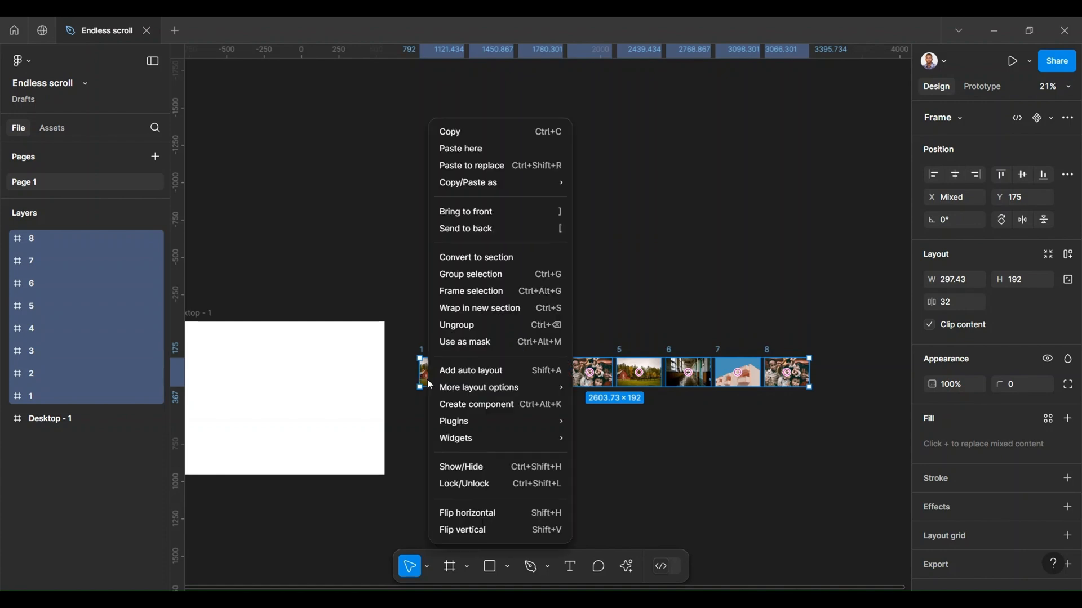
click(459, 292)
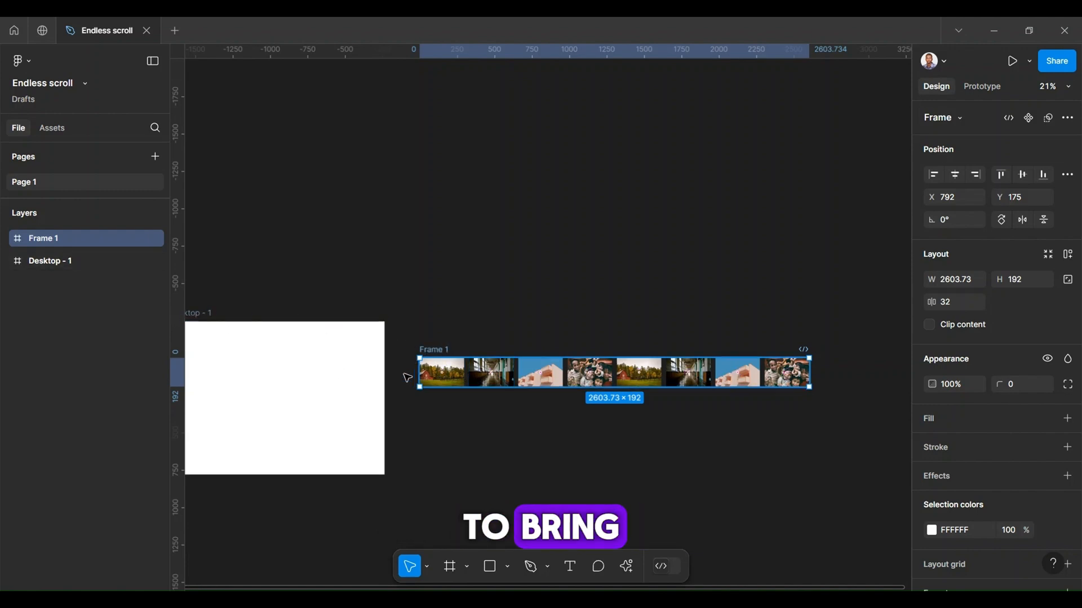
Step: Move the framed image row outside and just below the Desktop - 1 frame, to X -837, Y 1060
drag(434, 361, 345, 472)
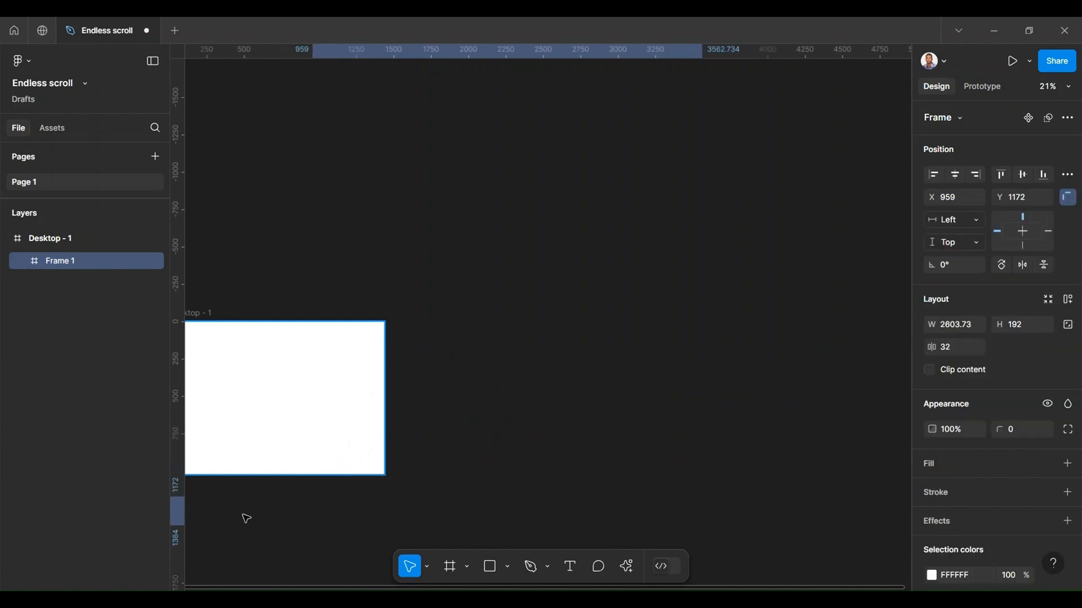
drag(246, 519, 242, 497)
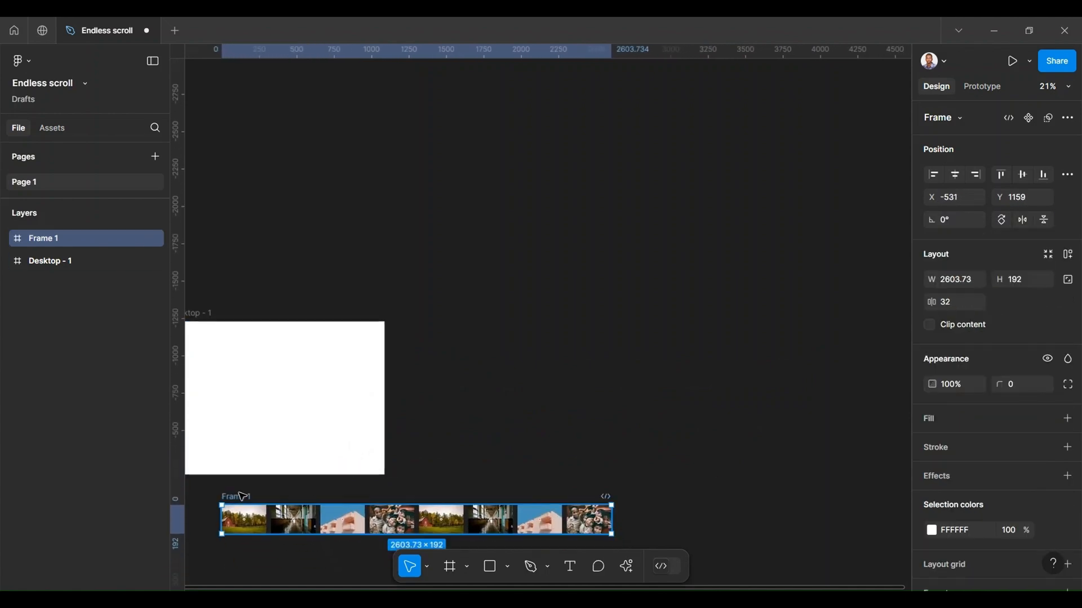
scroll(242, 497, left, 4)
scroll(451, 509, down, 2)
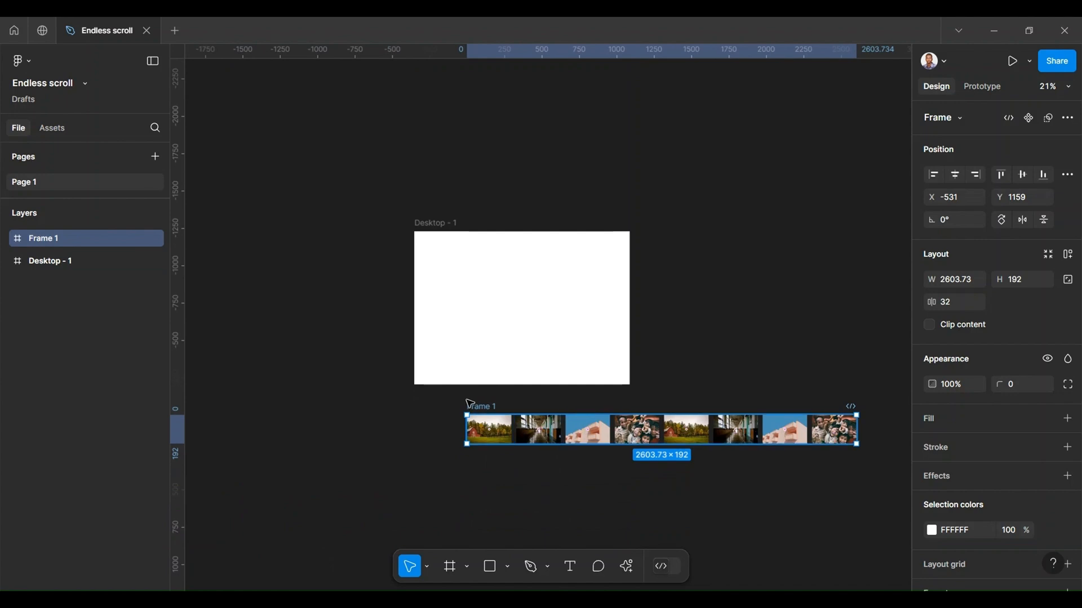
drag(472, 408, 431, 399)
scroll(471, 418, up, 5)
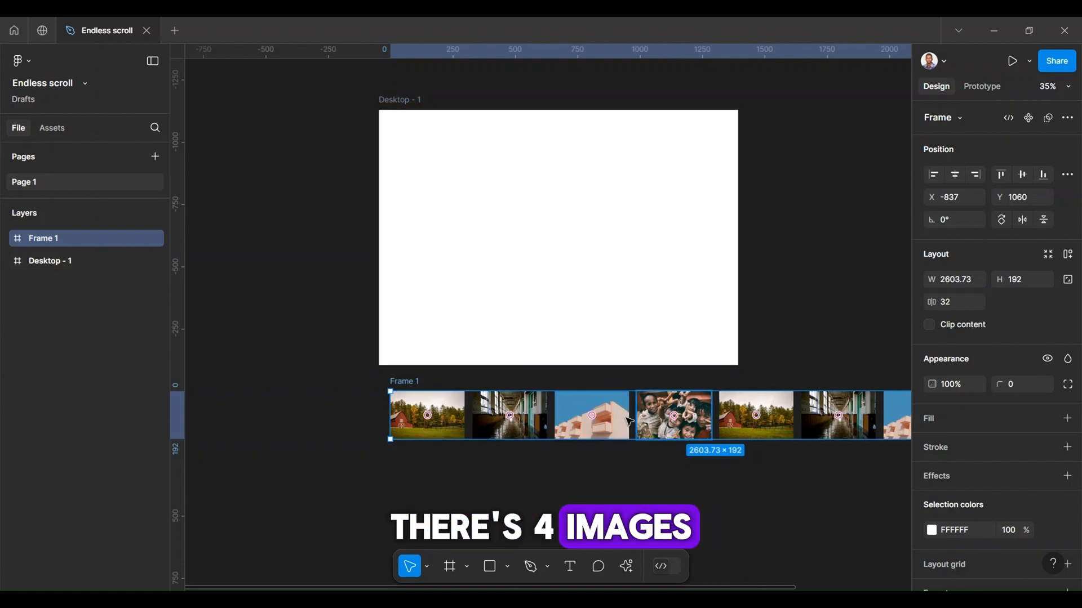
ctrl+scroll(409, 388, down, 3)
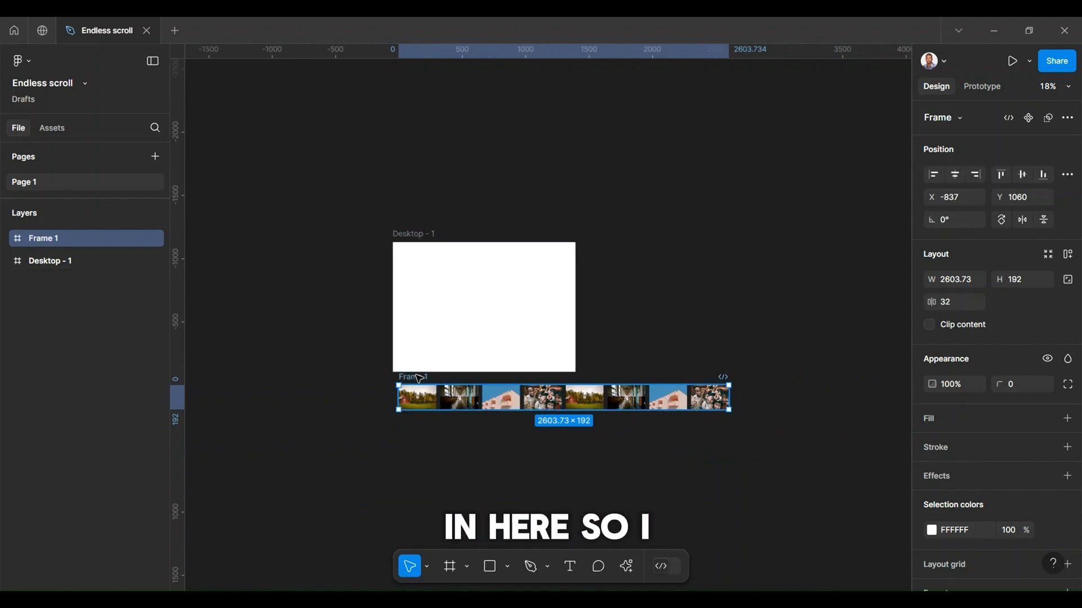
Step: Move the framed image row to the empty canvas on the right of Desktop - 1, at X 836, Y 715
drag(422, 401, 633, 358)
scroll(634, 358, right, 4)
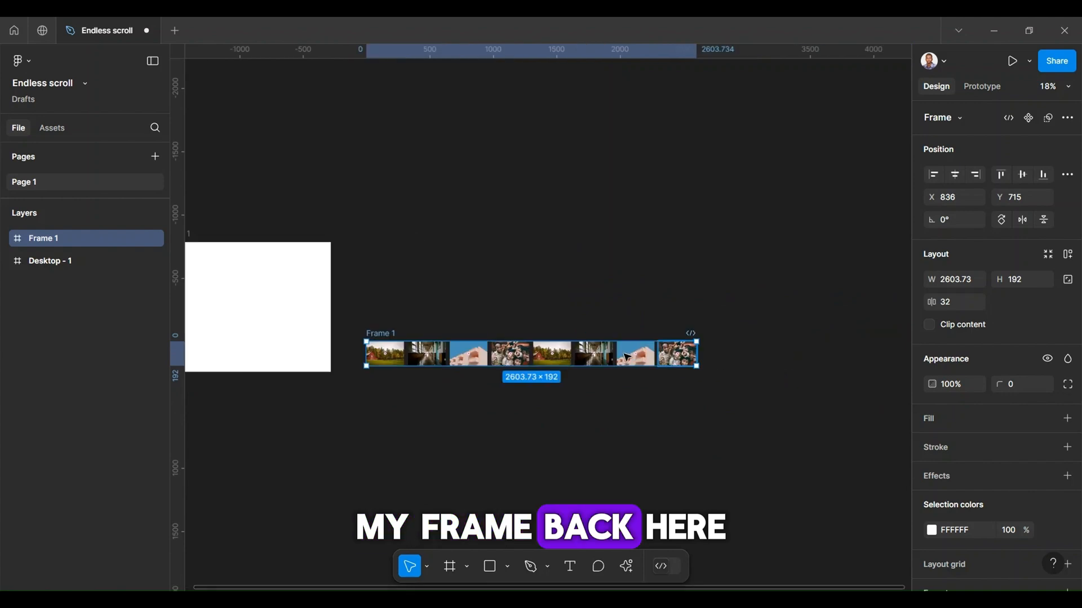
scroll(484, 356, up, 3)
scroll(485, 356, up, 2)
scroll(445, 355, down, 3)
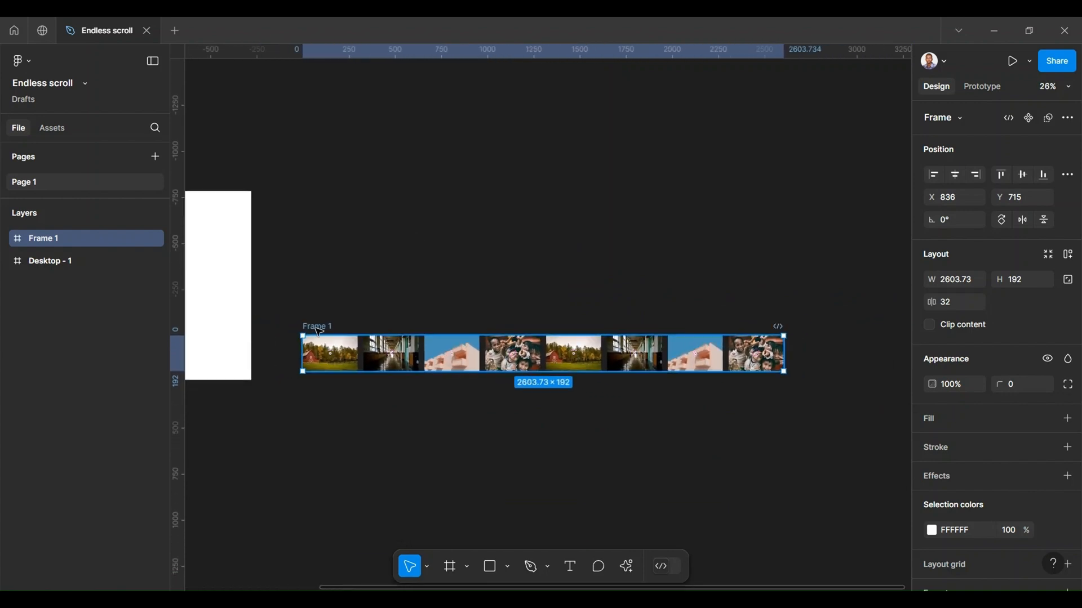
Step: Rename the frame holding the eight images as "All images"
right_click(319, 329)
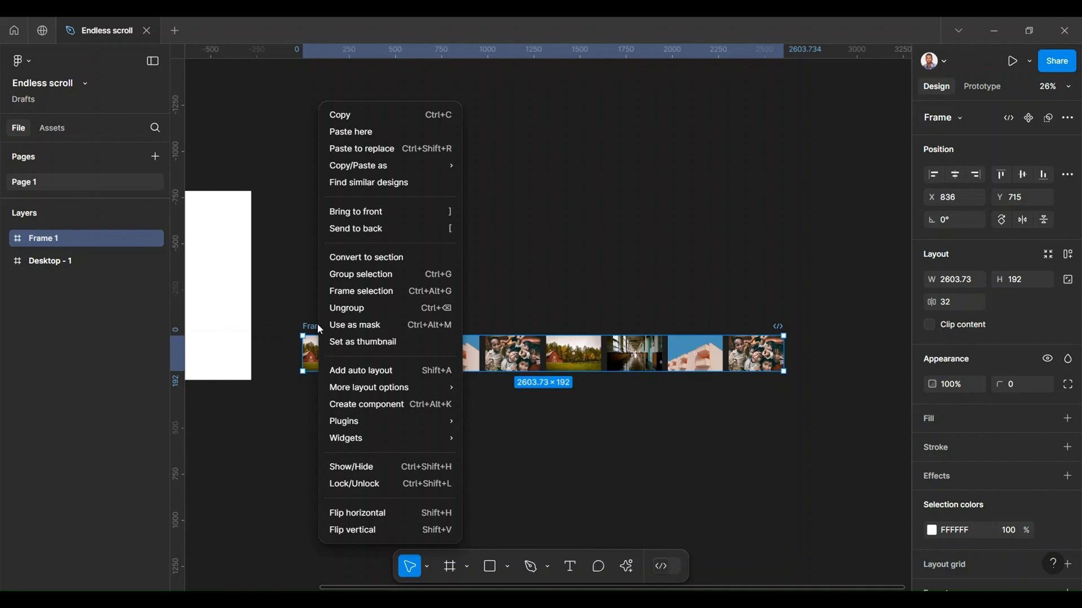
click(312, 323)
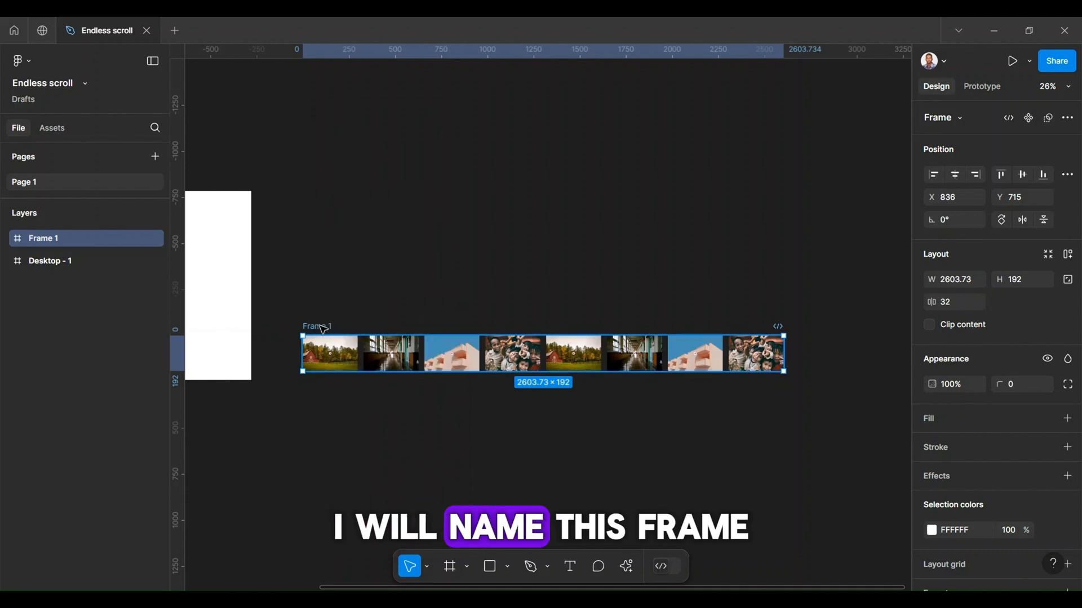
double_click(319, 326)
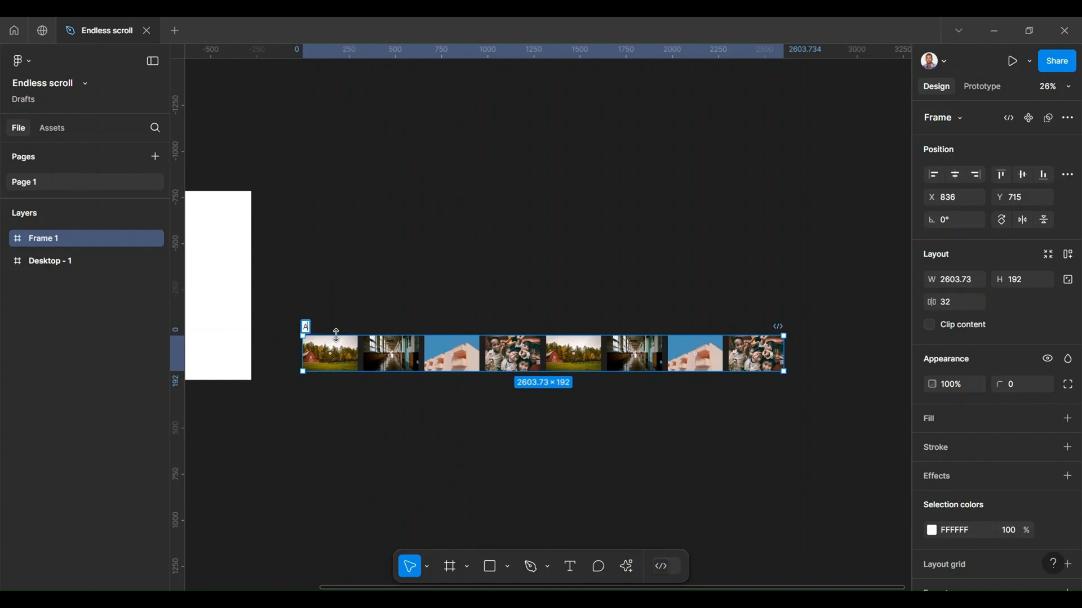
text(All images)
click(344, 299)
Step: Wrap the All images frame in another outer frame using Frame selection
click(326, 328)
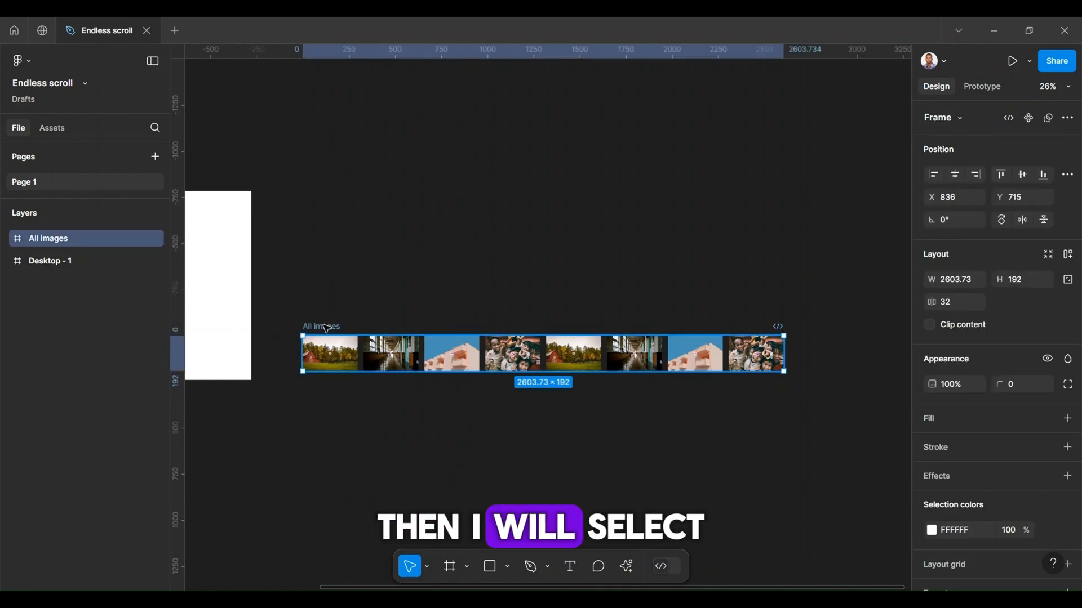
right_click(327, 328)
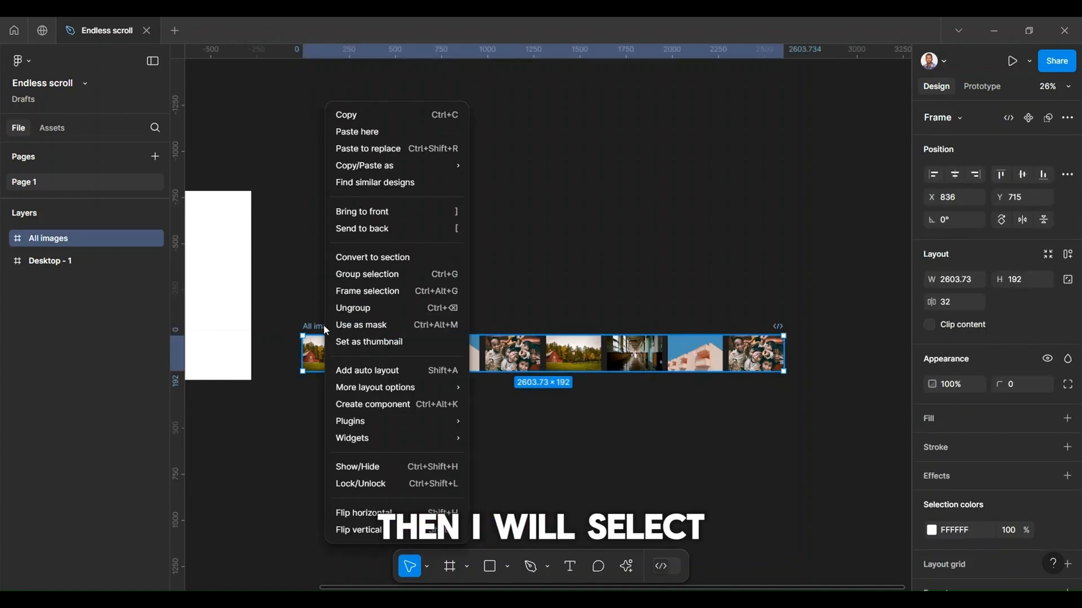
click(364, 292)
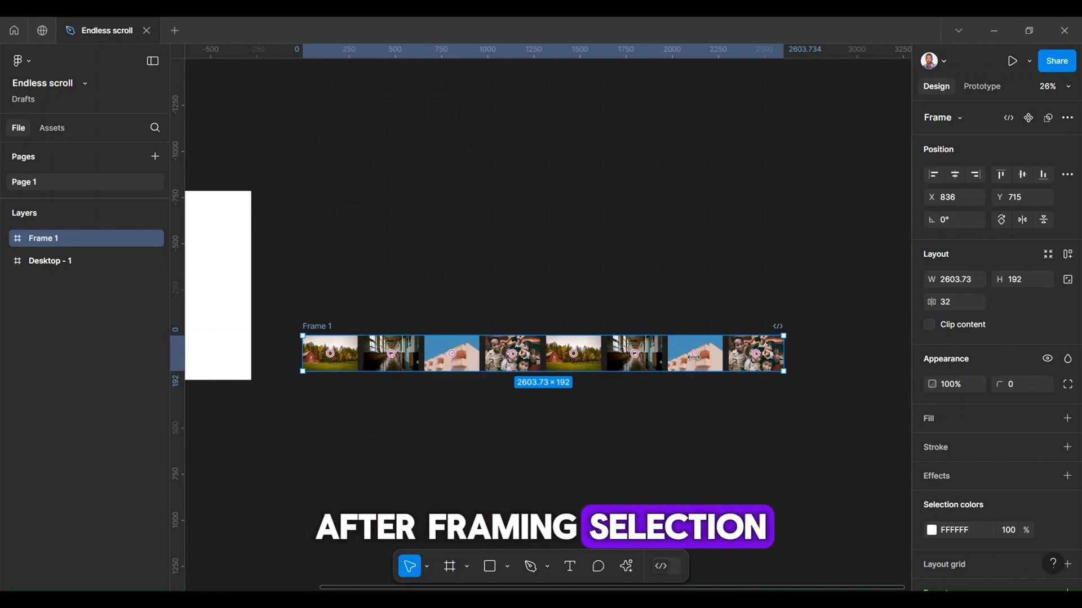
Step: Rename the new outer frame as "Parent"
double_click(326, 327)
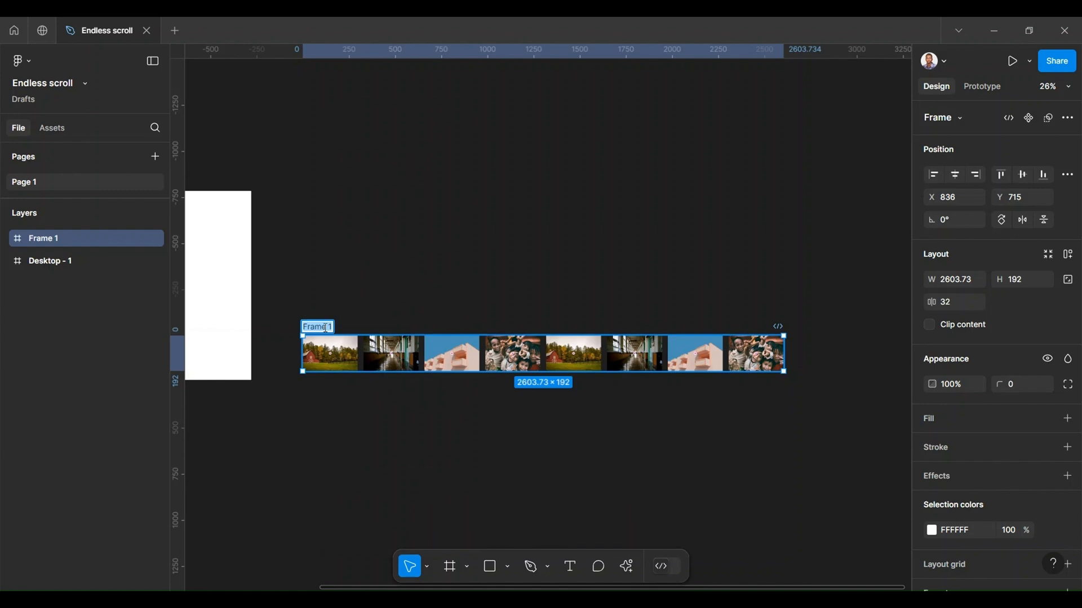
text(Parent)
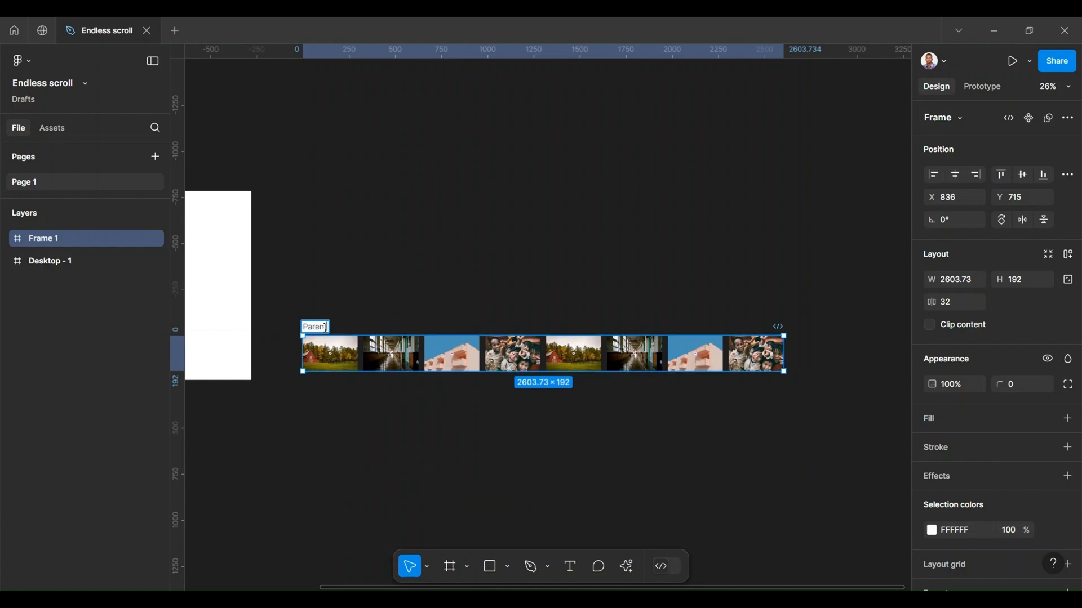
click(317, 462)
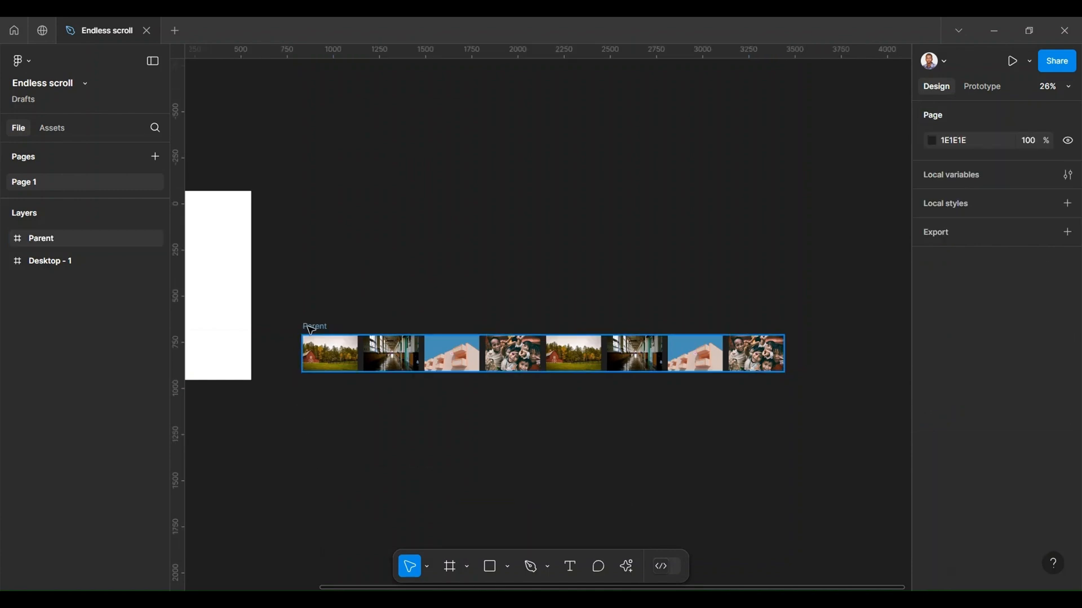
Step: Narrow the Parent frame to a width of 1286 around the first four images, and try content clipping on and off
click(310, 329)
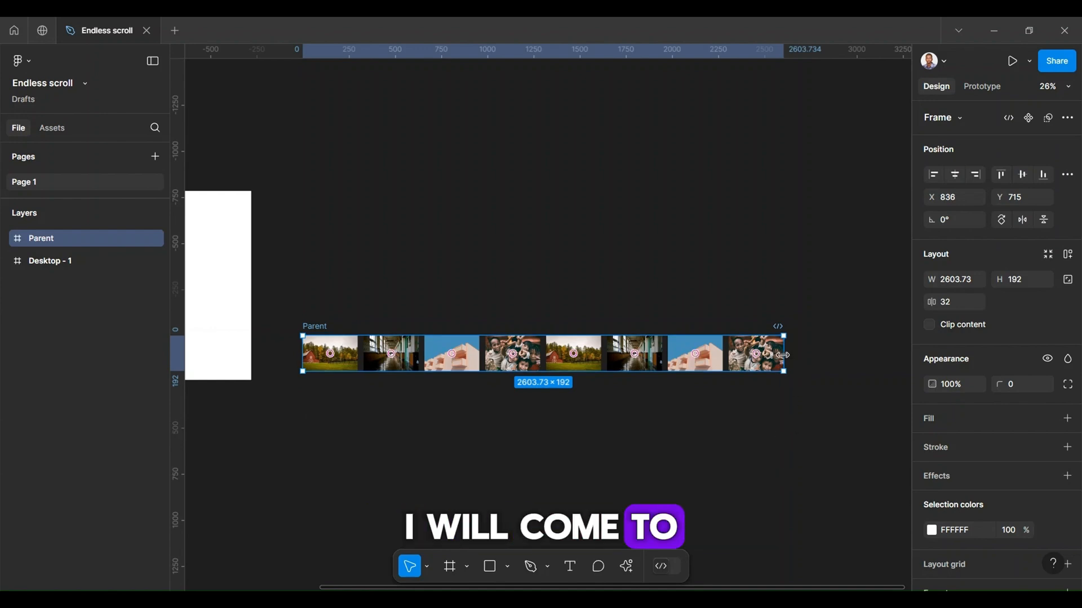
drag(623, 365, 540, 368)
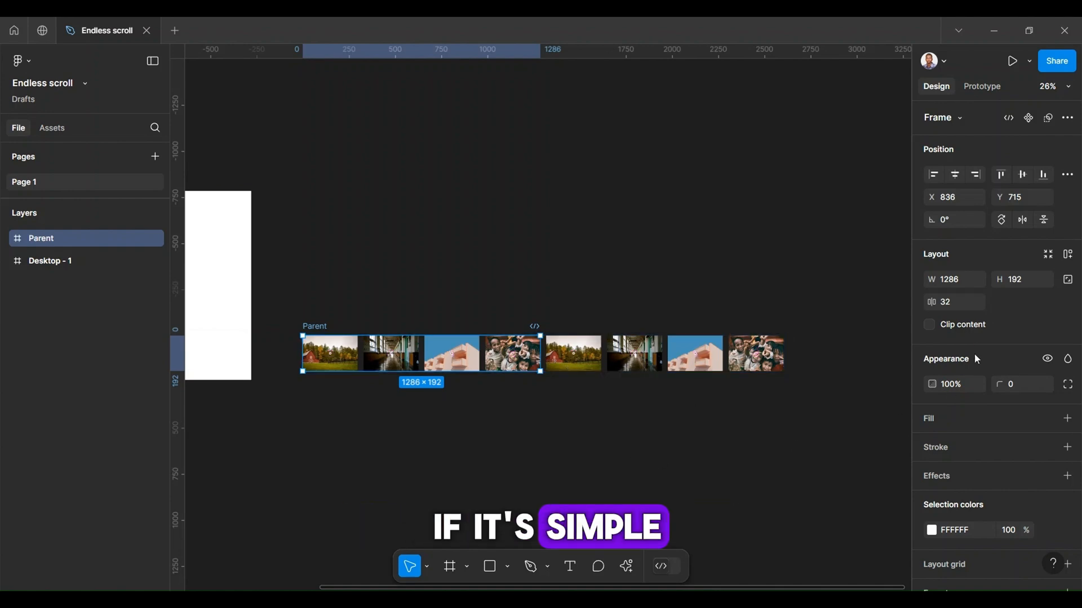
click(927, 326)
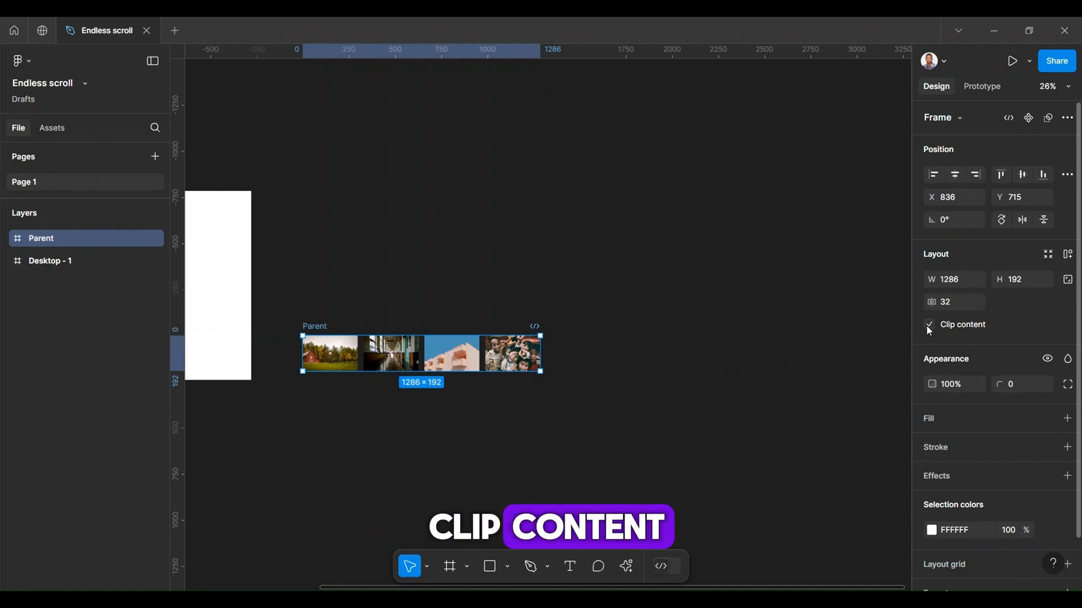
click(928, 325)
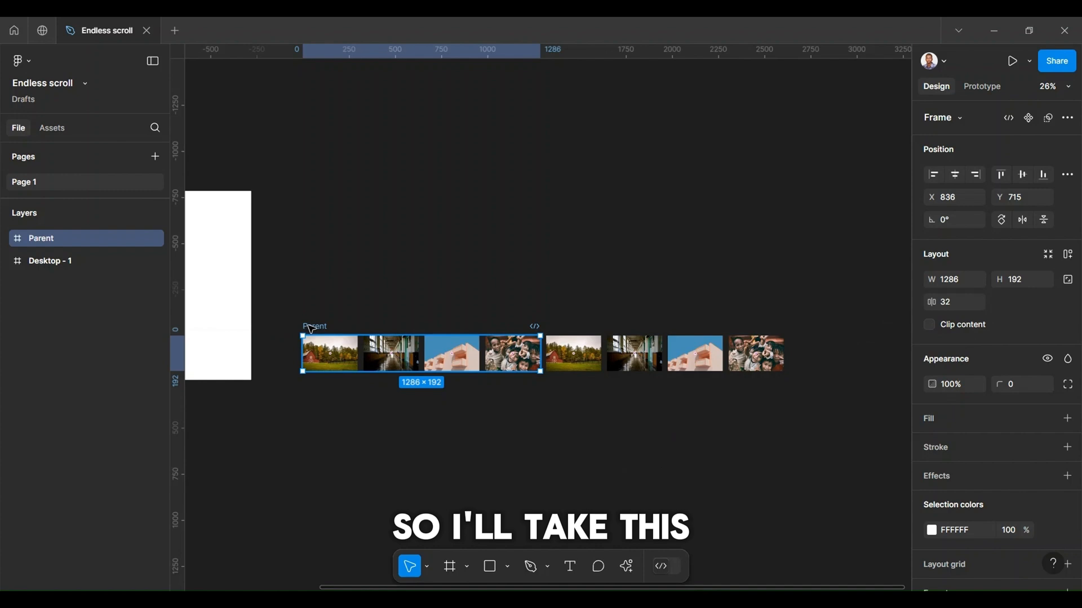
Step: Duplicate the Parent frame just below the original and shift the copy's All images row left to X -1318
drag(313, 329, 310, 380)
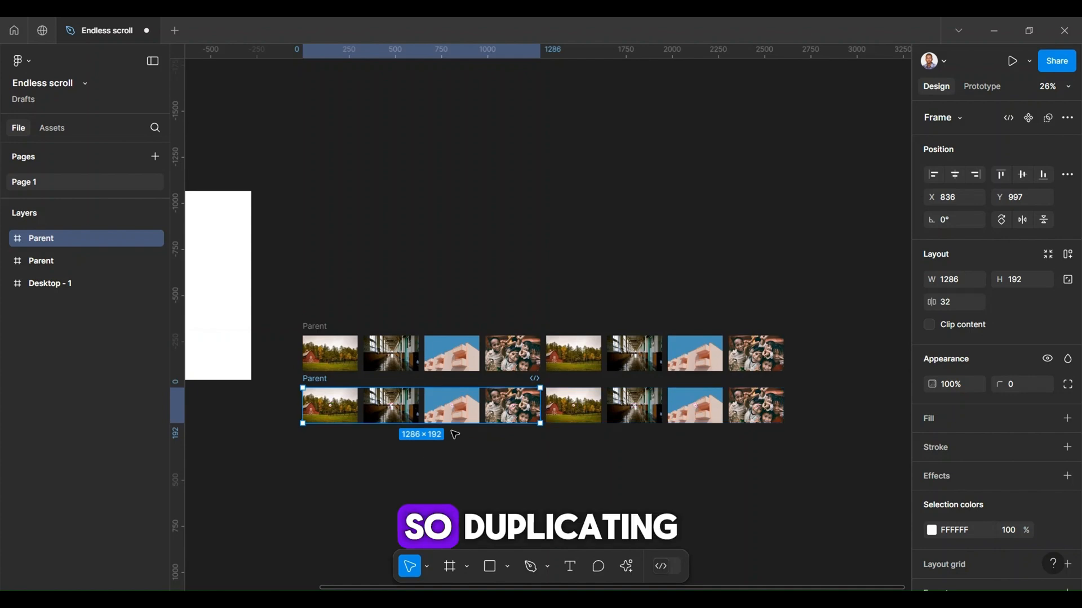
double_click(477, 408)
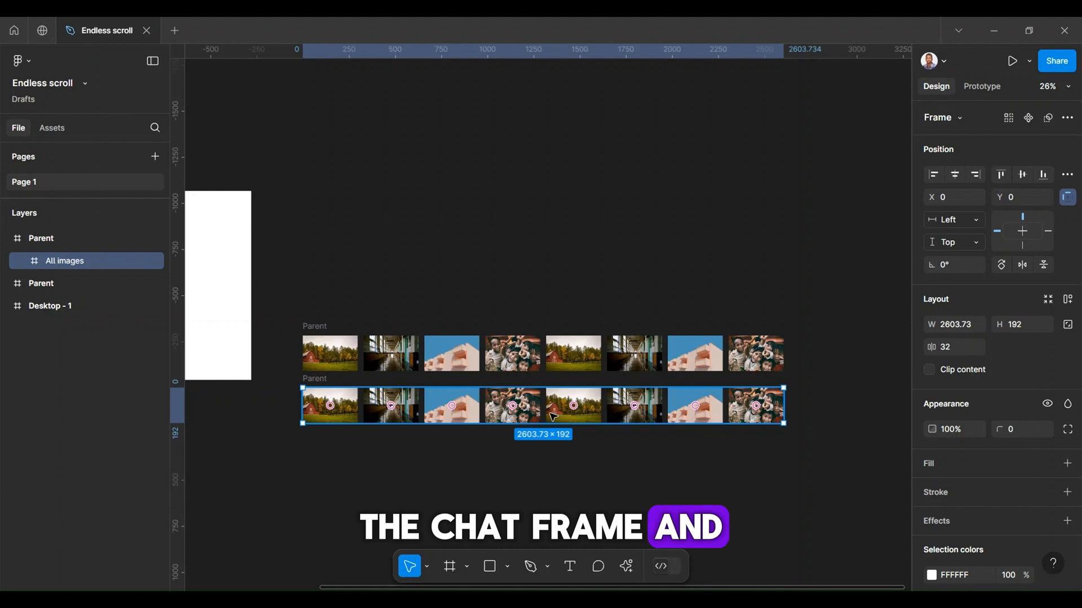
drag(553, 417, 421, 413)
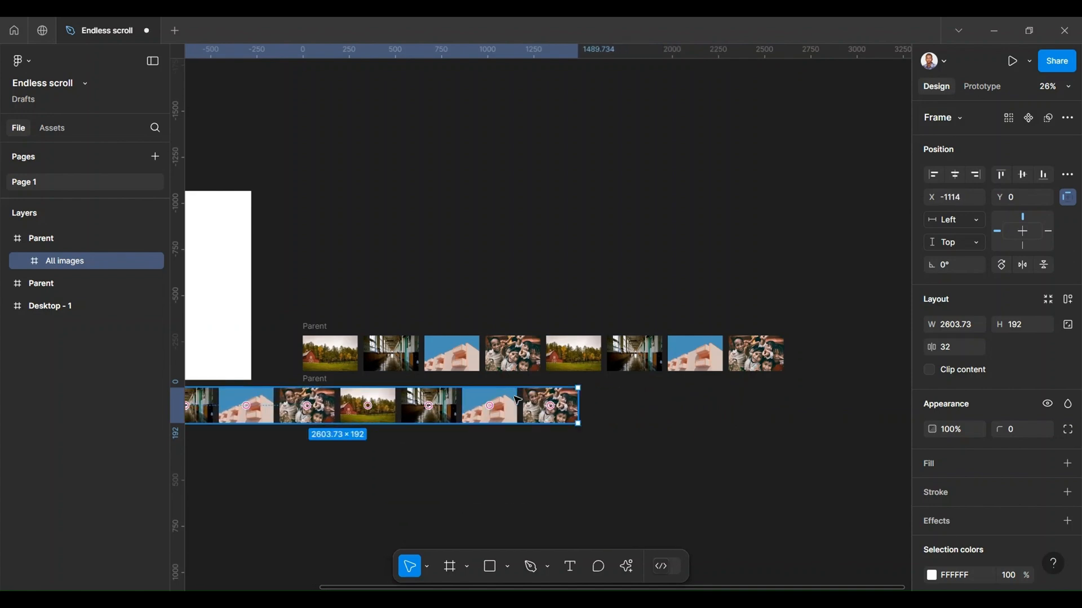
drag(490, 408, 473, 411)
Step: Place a vertical guide at 1823 along the left edge of the fourth image to compare both rows' alignment
scroll(476, 404, up, 10)
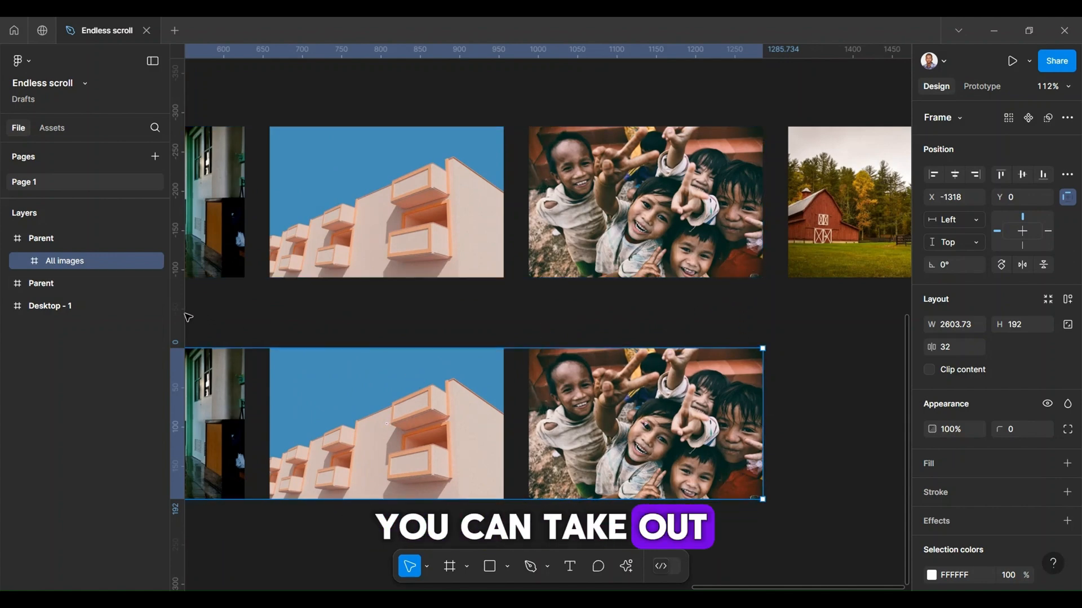
drag(232, 314, 528, 312)
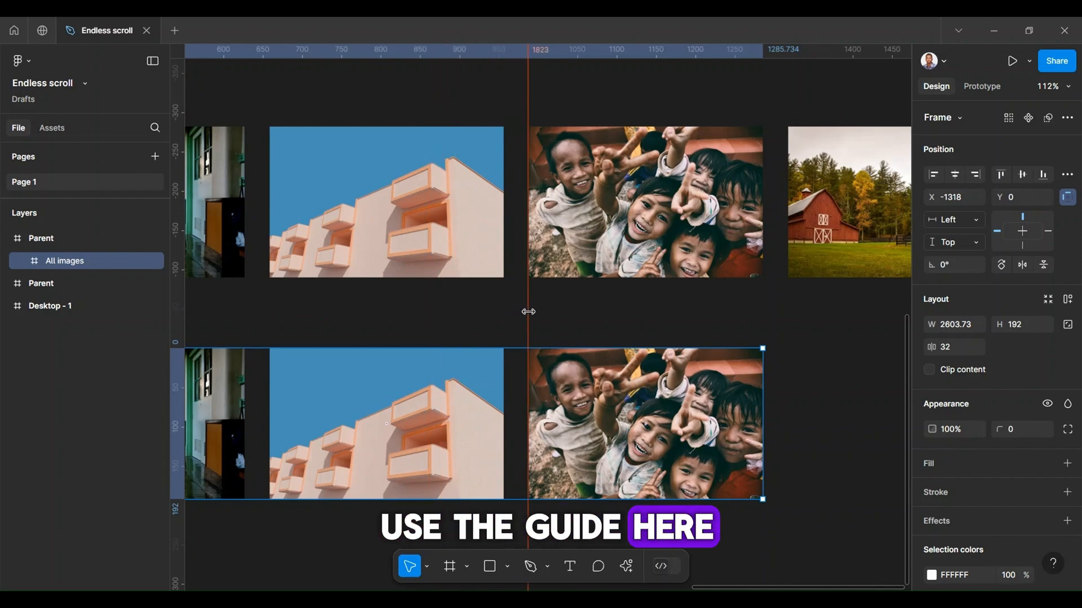
scroll(529, 354, up, 5)
scroll(529, 354, up, 10)
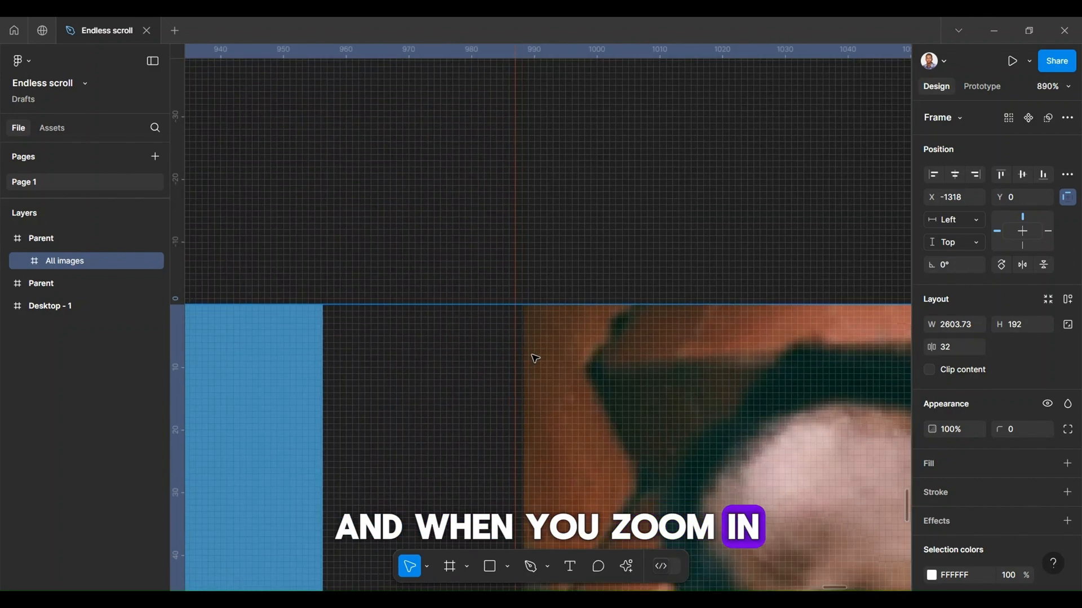
scroll(449, 388, down, 6)
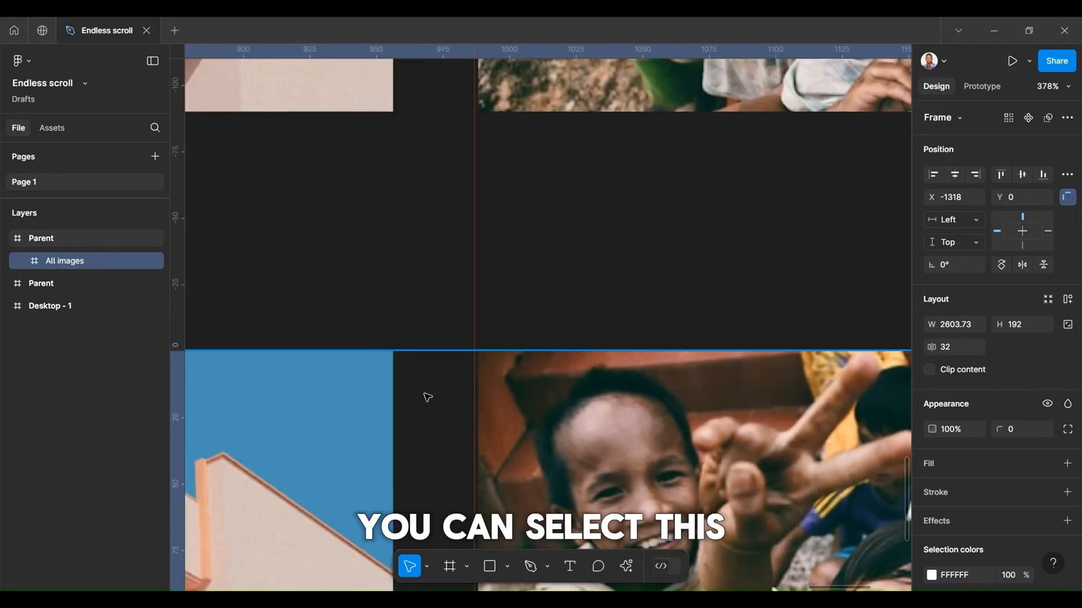
Step: Move the guide to 1824 on the upper row's image edge and align the copied All images row to it at X -1318
key(Left)
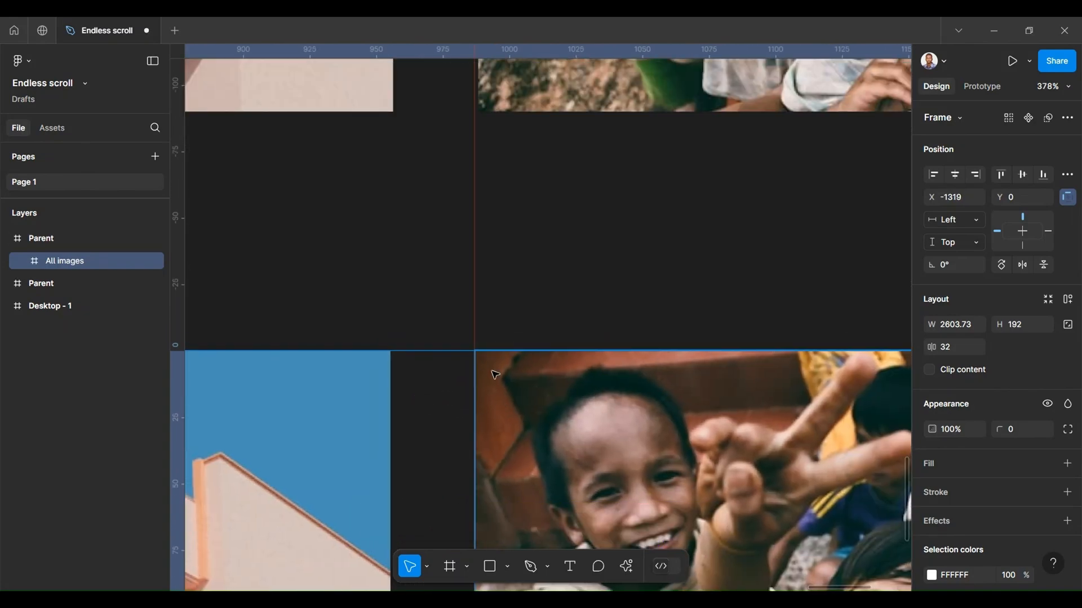
scroll(478, 95, up, 5)
scroll(480, 130, down, 1)
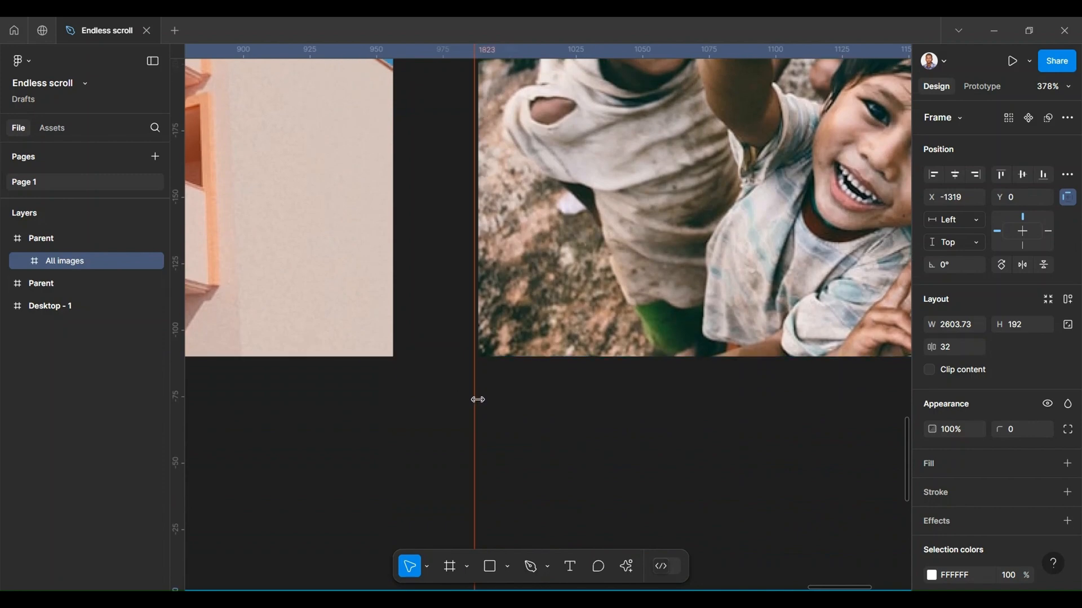
drag(479, 399, 479, 400)
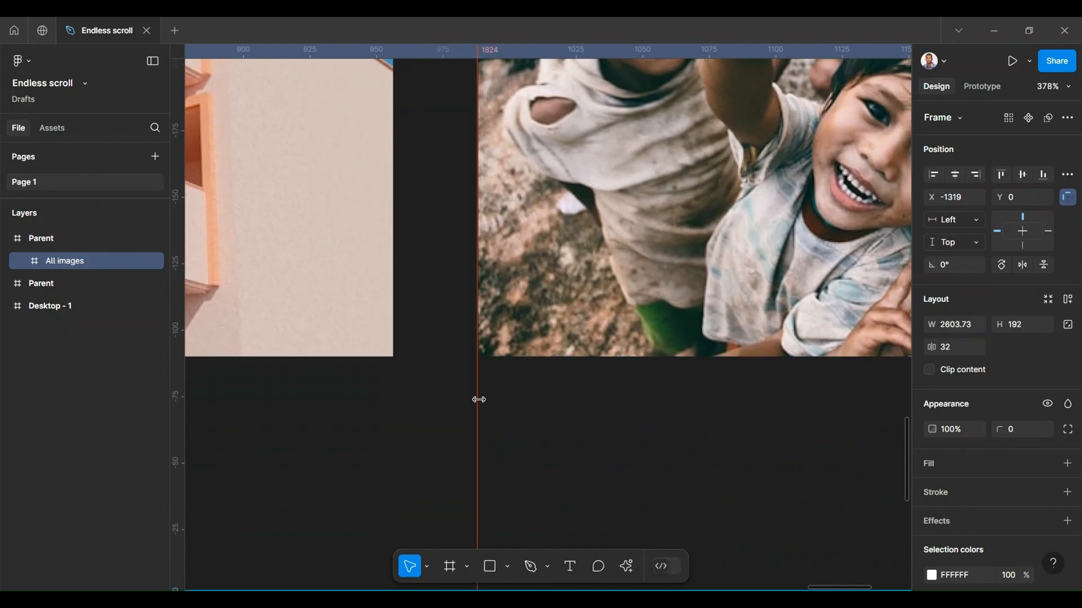
scroll(478, 400, down, 10)
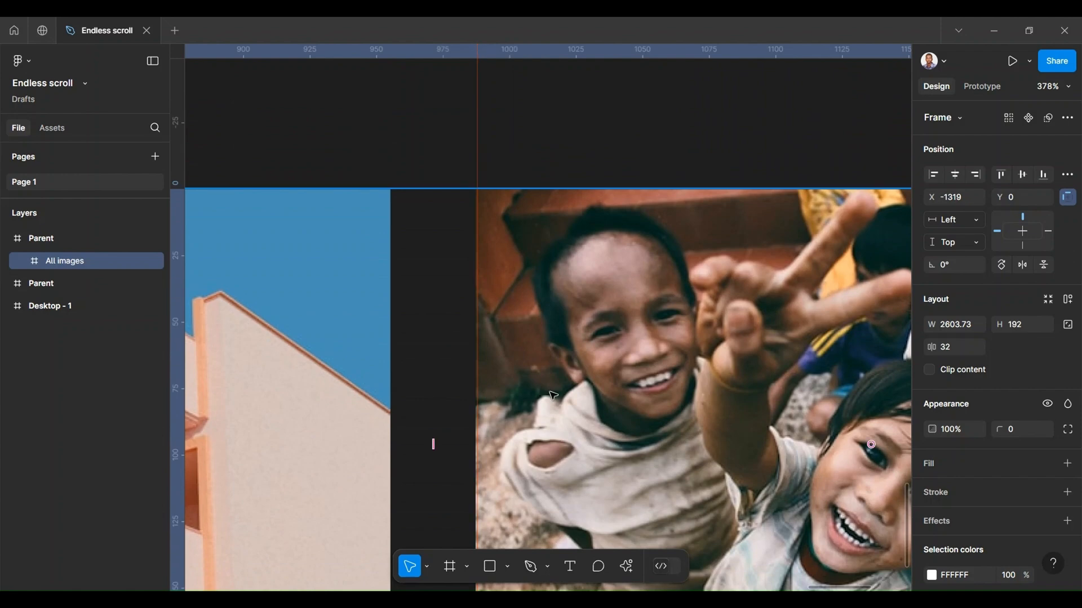
drag(535, 390, 534, 391)
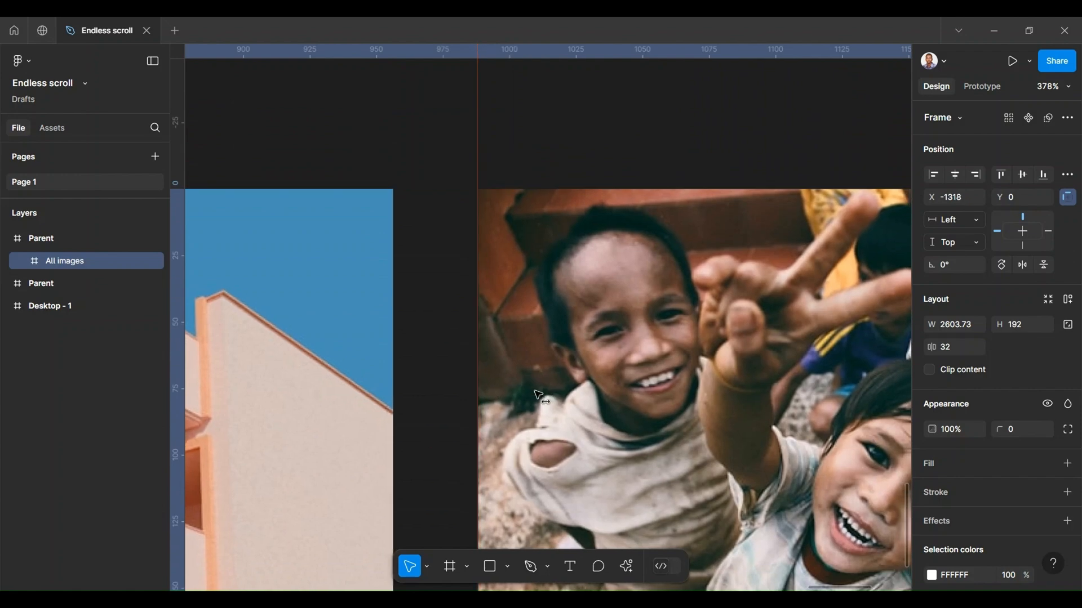
Step: Turn on content clipping for both Parent frames together
scroll(537, 393, down, 15)
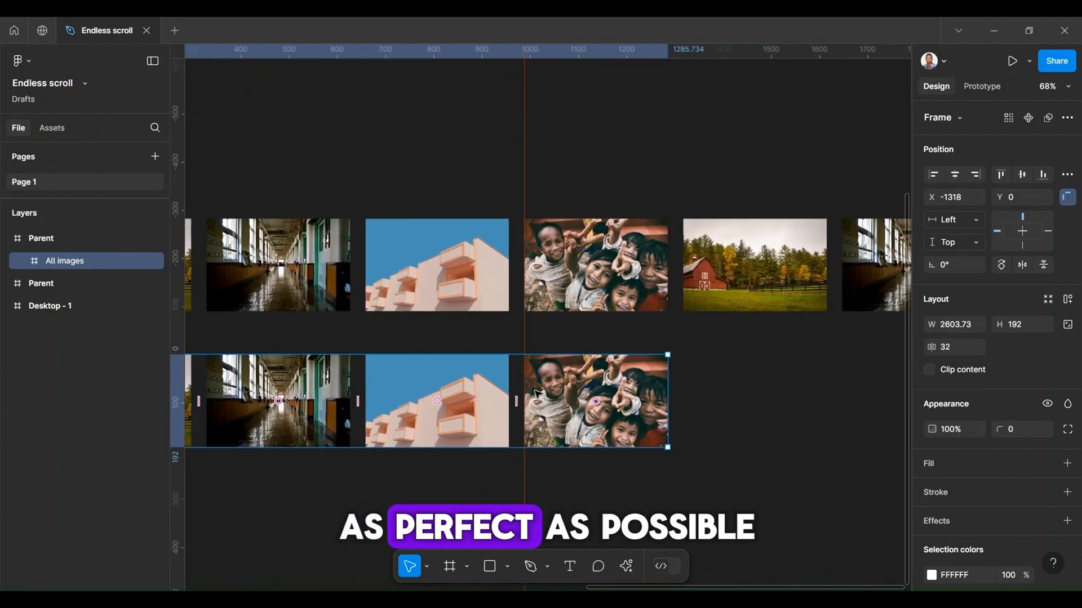
scroll(535, 391, down, 6)
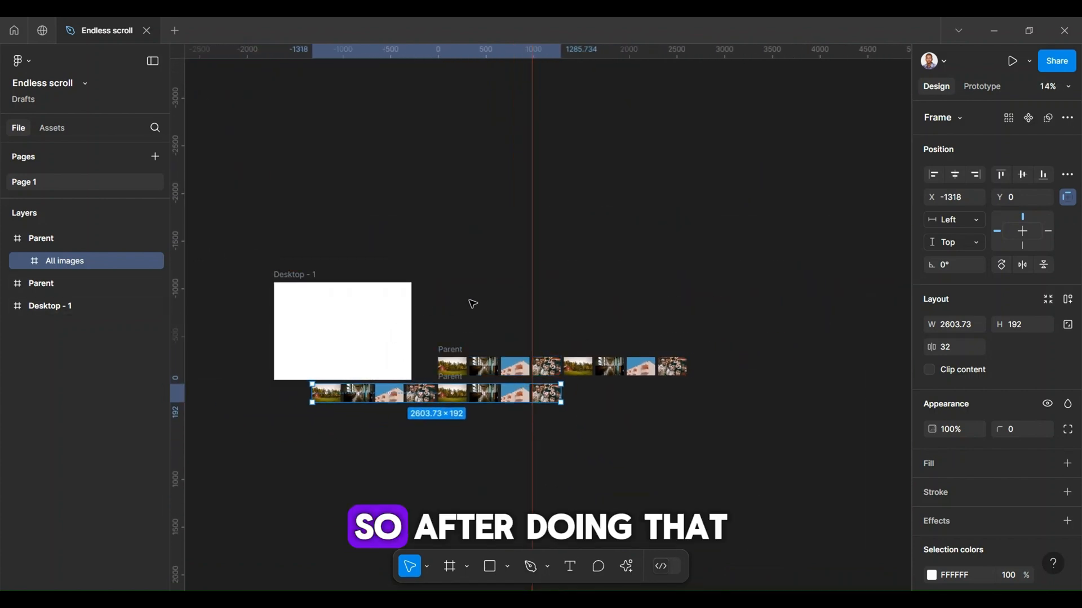
click(465, 339)
click(451, 349)
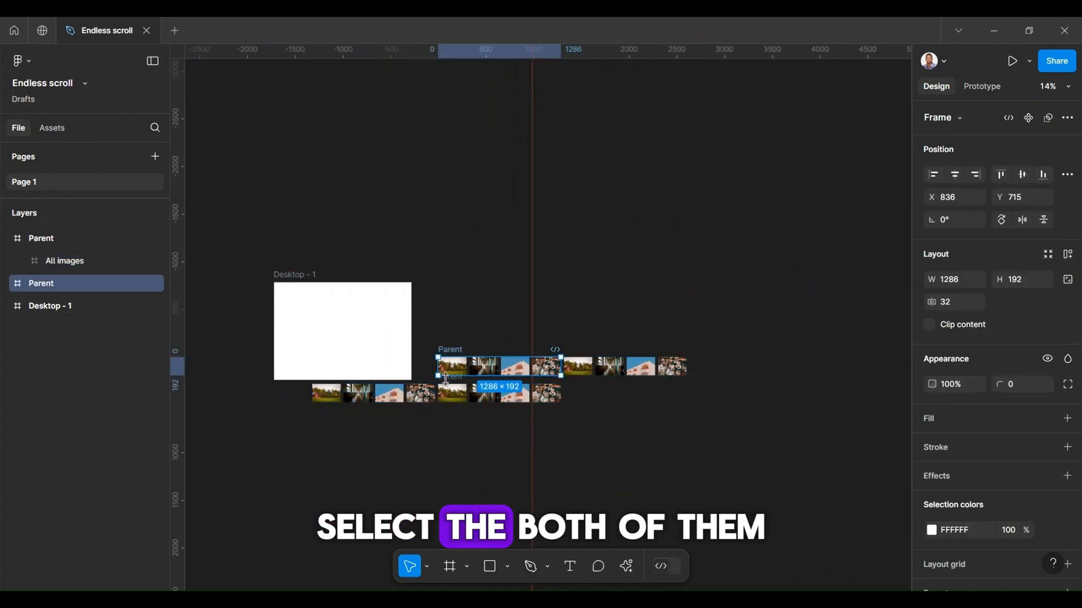
scroll(448, 382, up, 4)
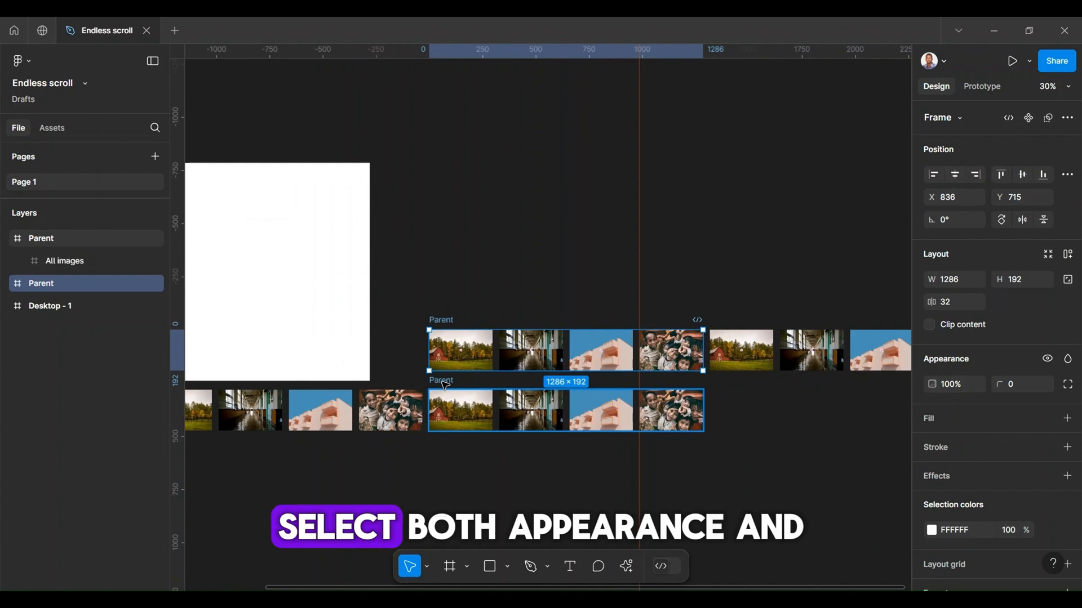
shift+click(445, 384)
click(929, 325)
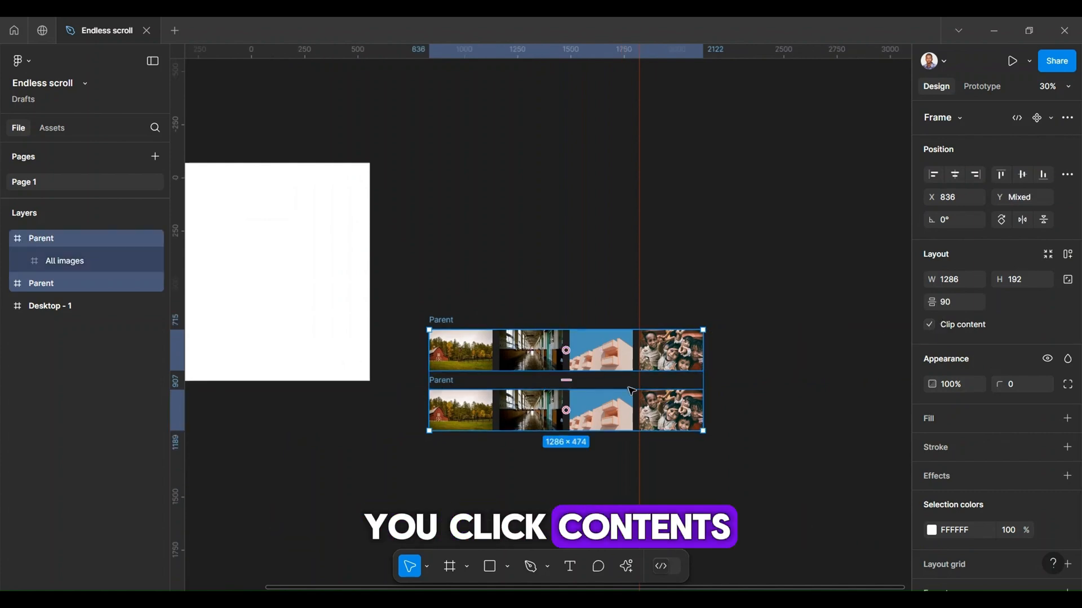
click(545, 461)
Step: Combine the two Parent frames into a component set
scroll(545, 461, down, 1)
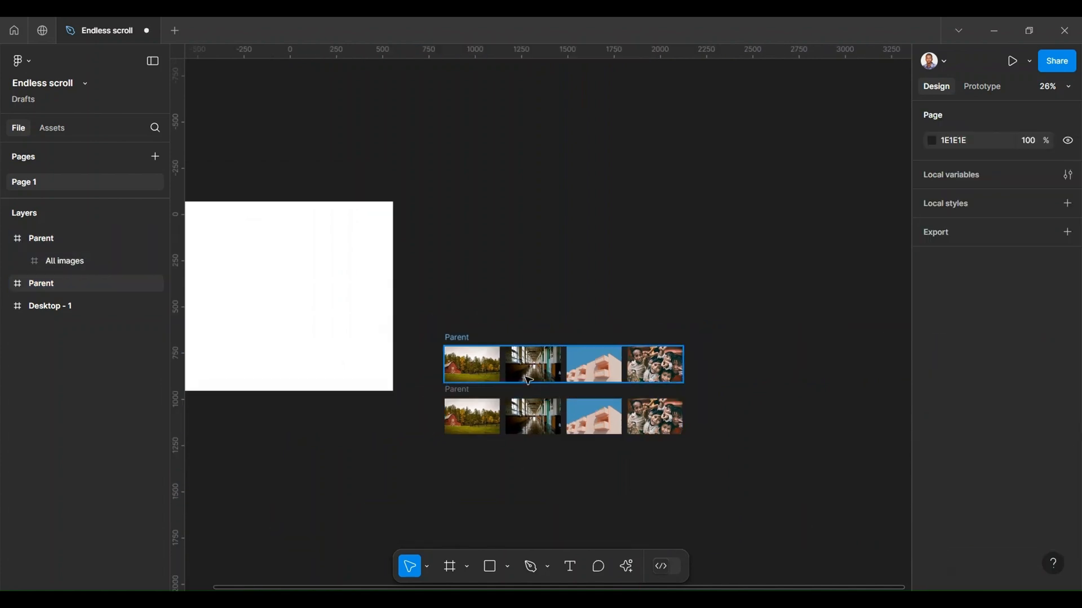
scroll(485, 391, up, 3)
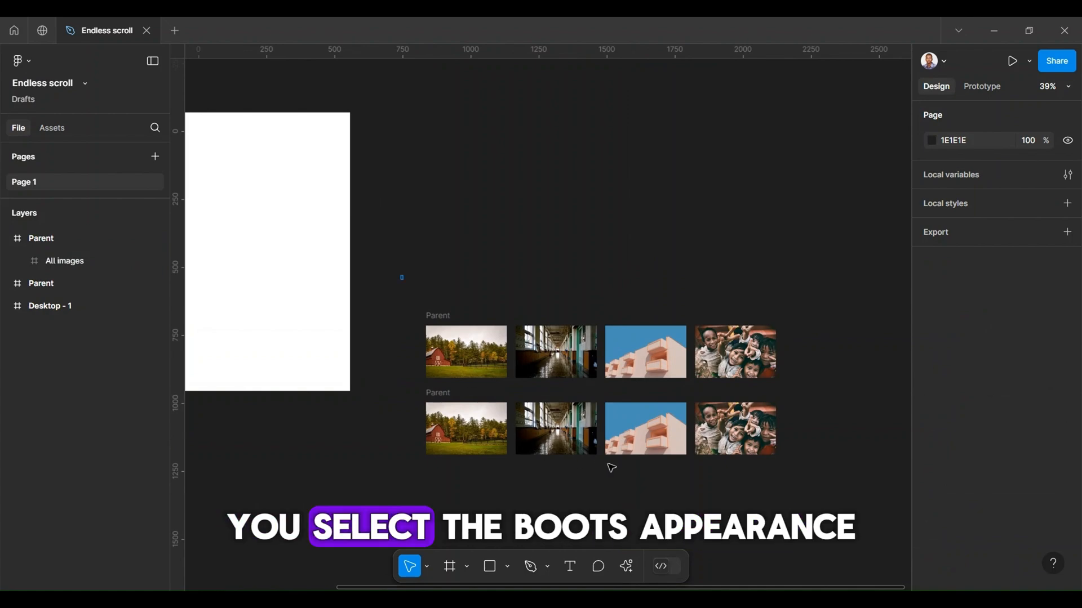
drag(401, 276, 833, 437)
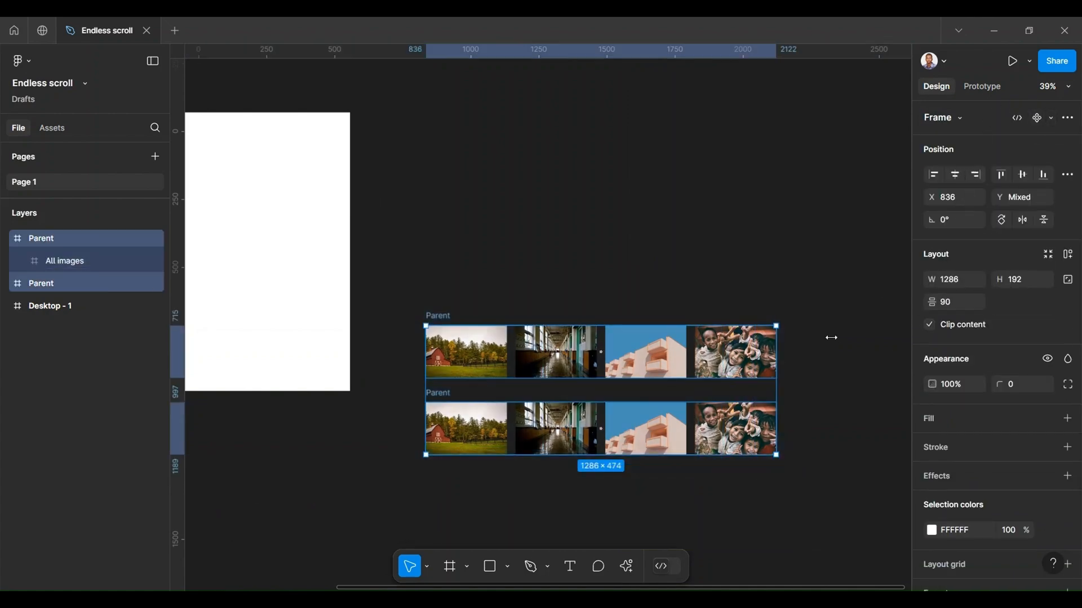
click(1052, 118)
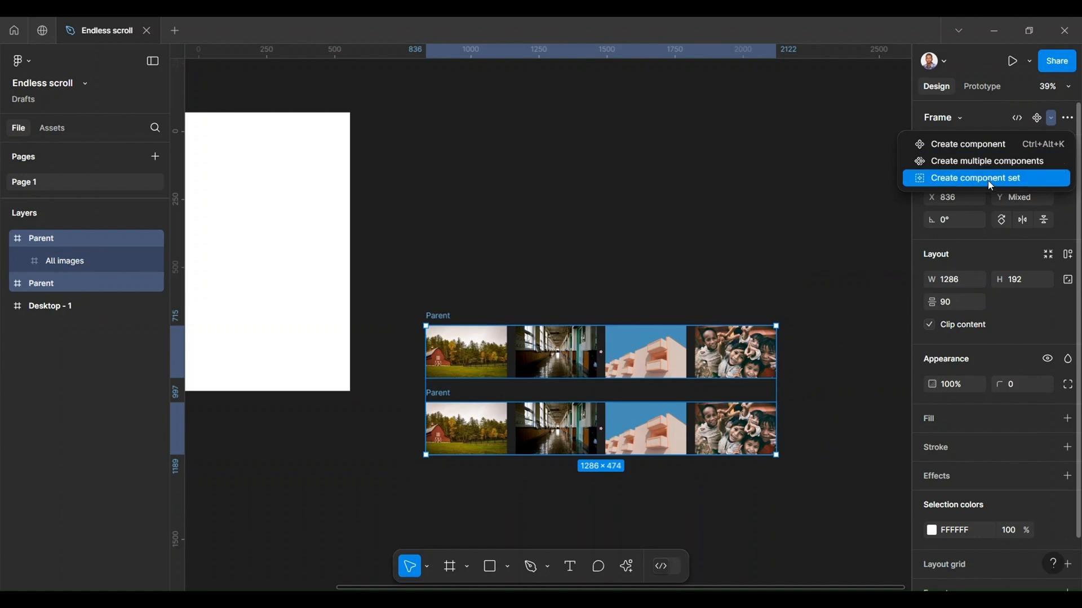
key(Return)
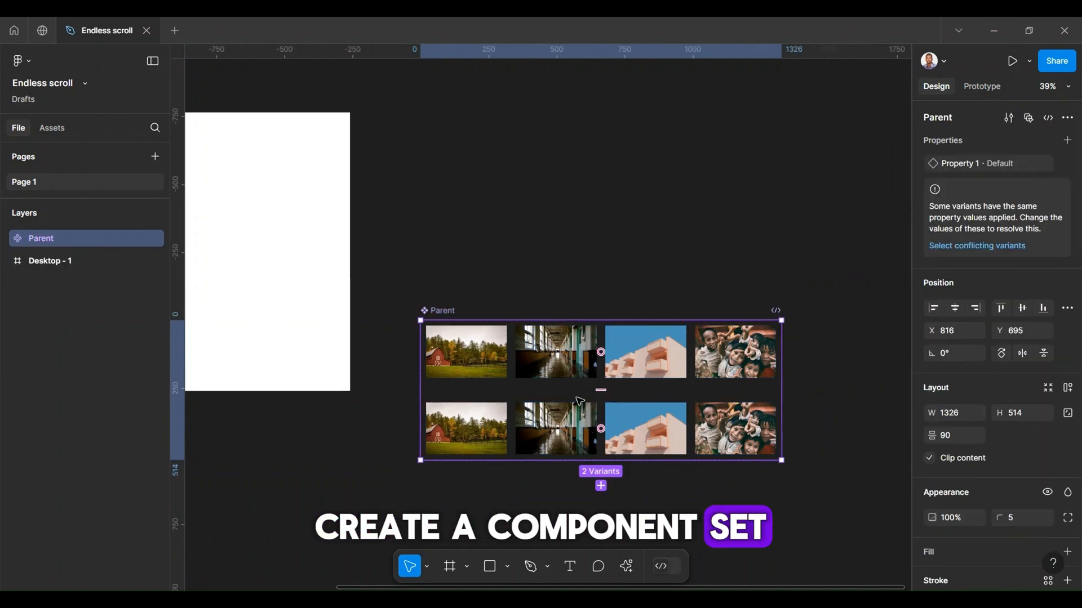
Step: Add a prototype connection from the upper variant to the lower variant
click(601, 381)
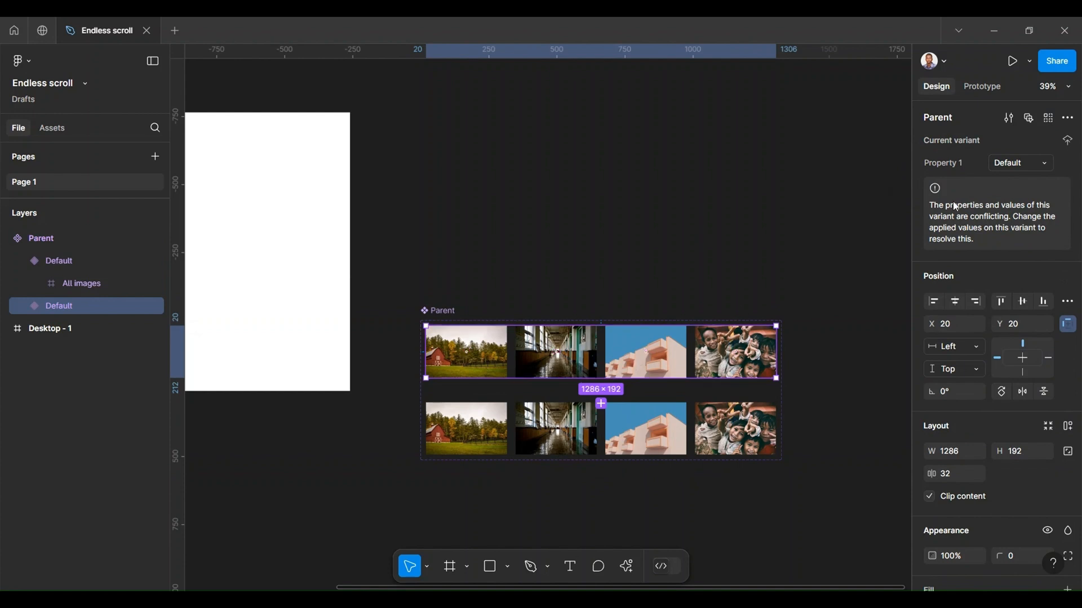
click(978, 87)
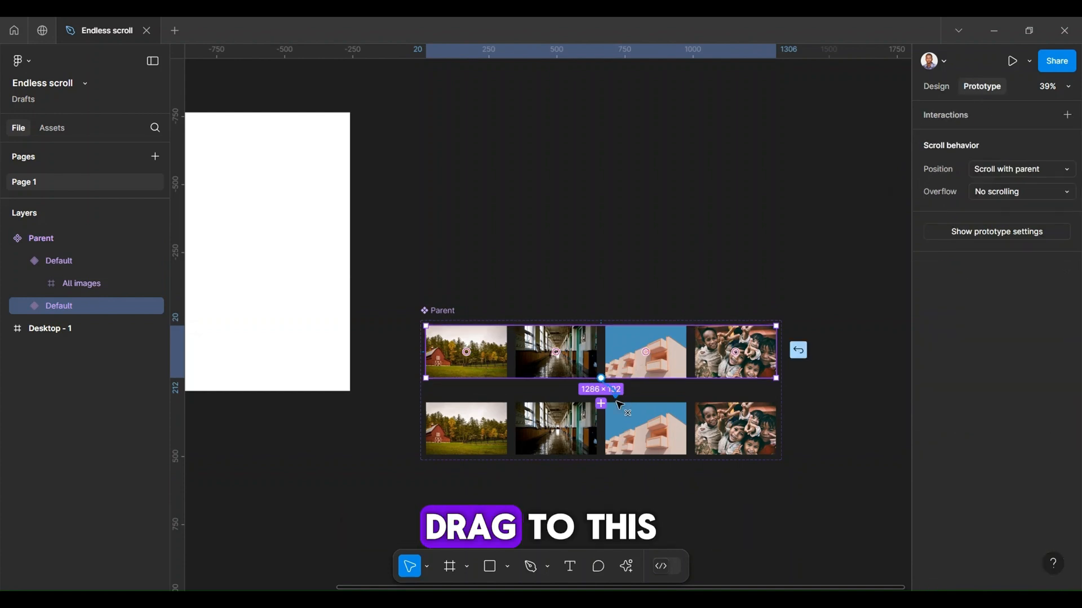
drag(601, 378, 687, 267)
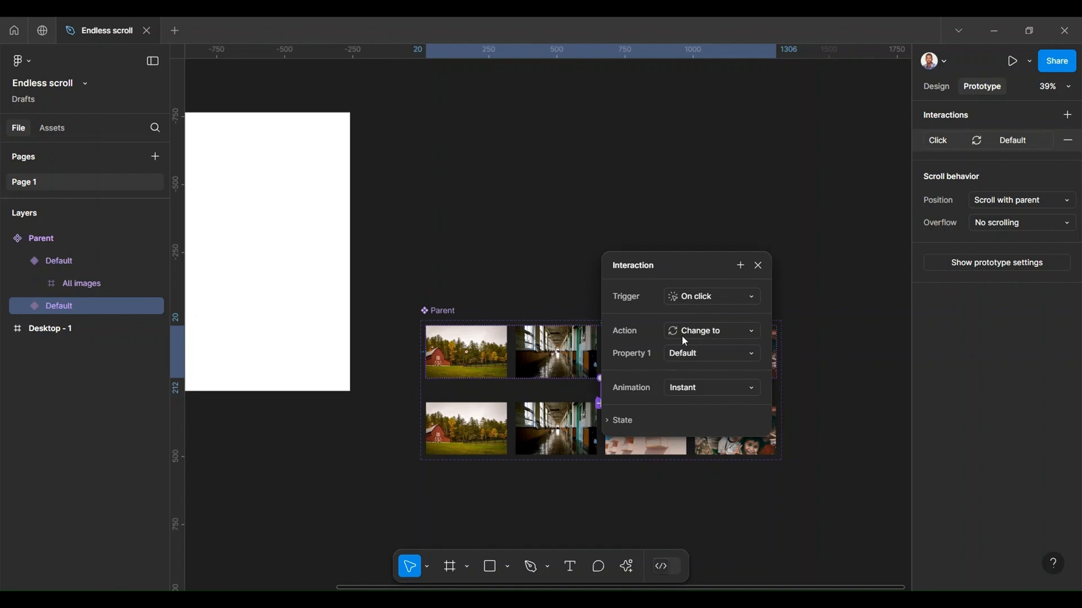
Step: Set the interaction's trigger to After delay with a delay of 1 ms
click(704, 302)
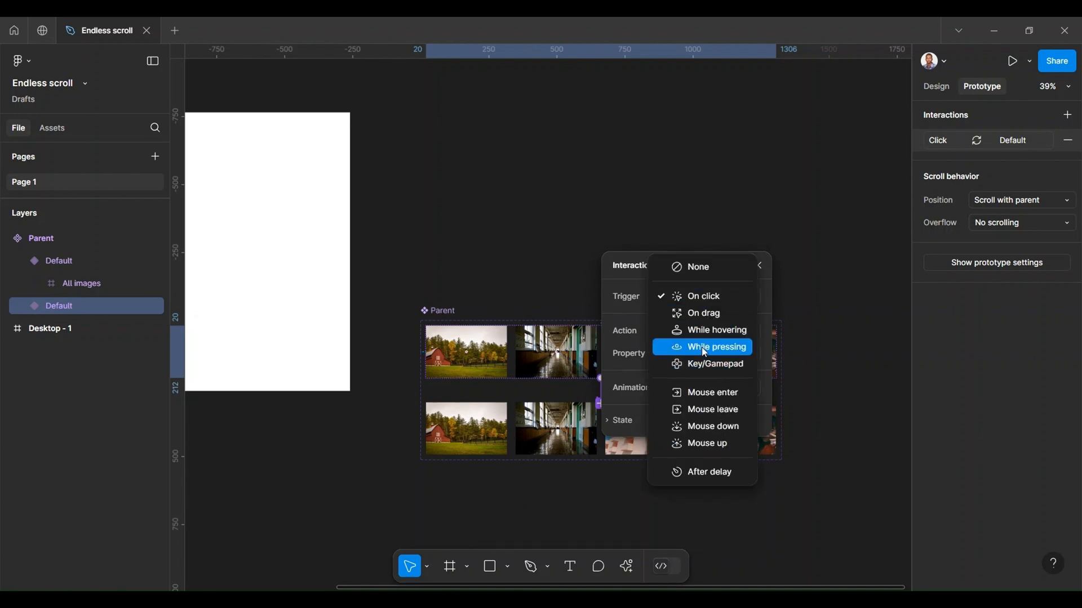
click(708, 474)
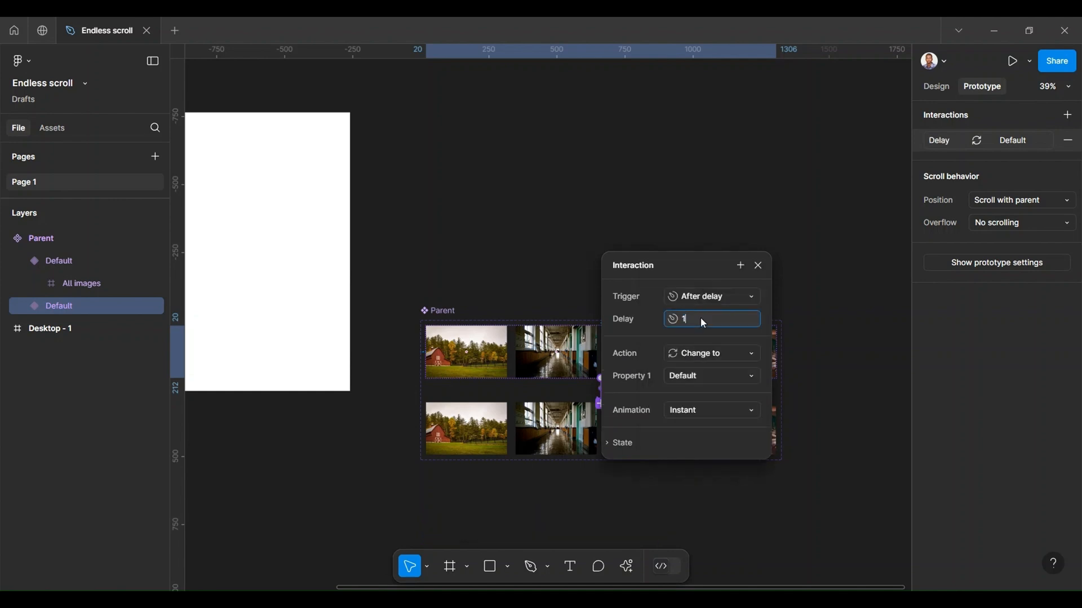
text(ms)
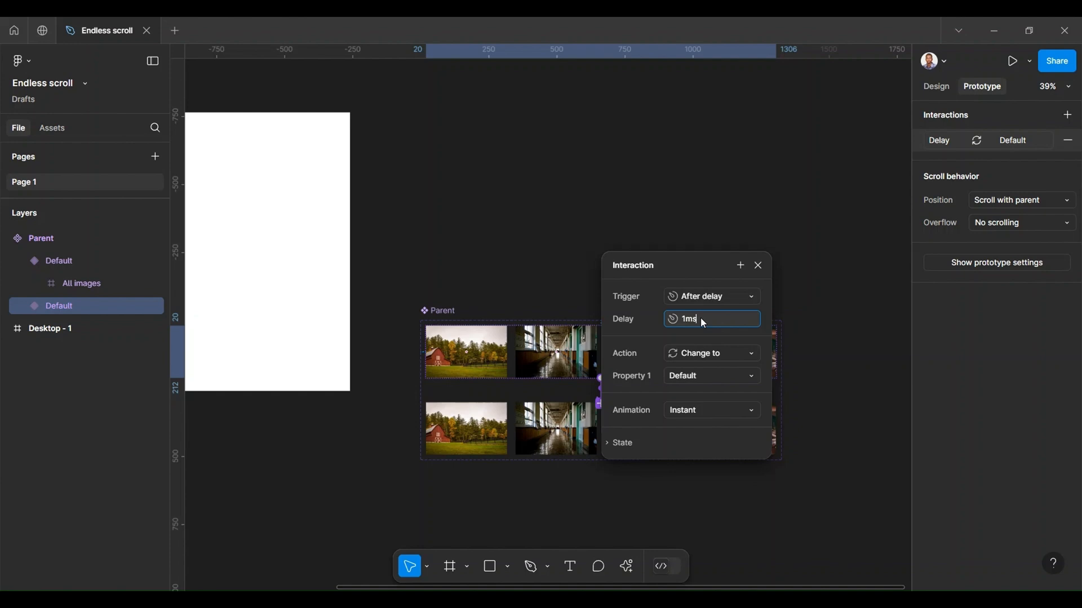
key(Return)
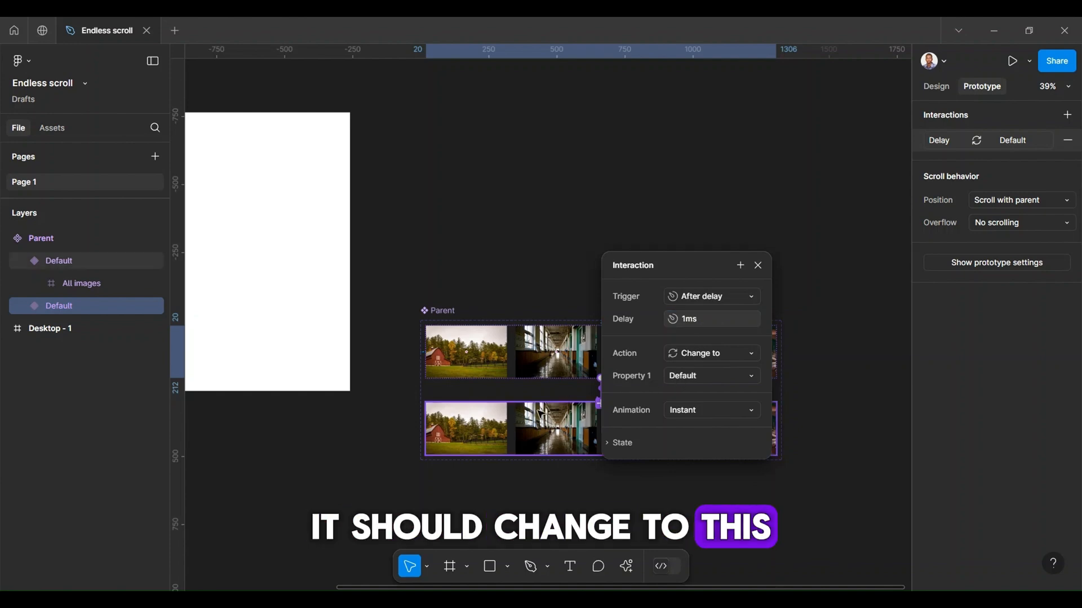
Step: Set the interaction's animation to Smart animate with a Linear curve and a duration of 10000 ms
click(697, 416)
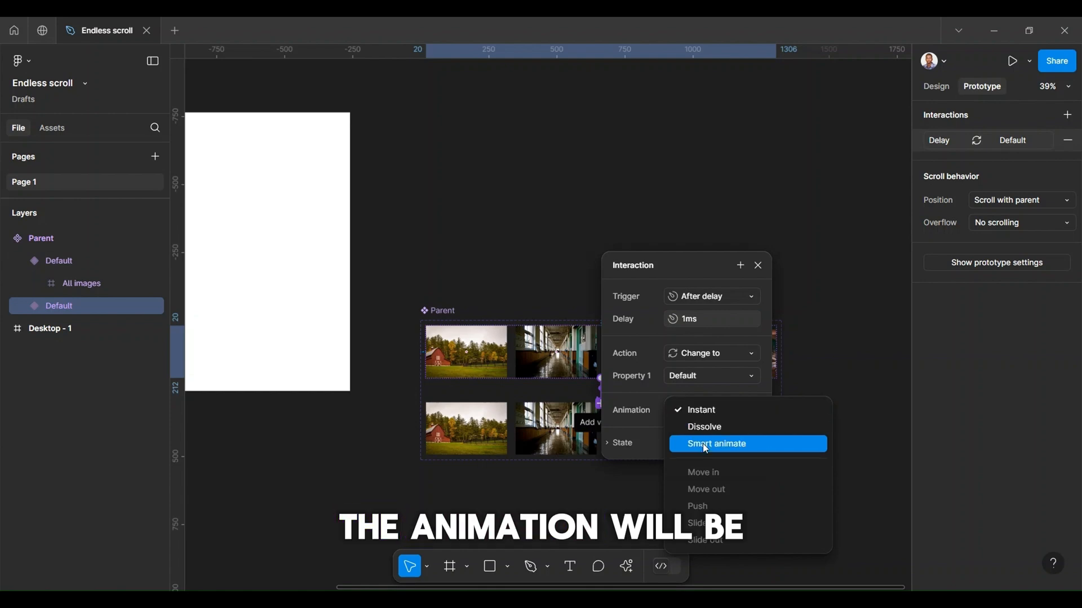
click(705, 447)
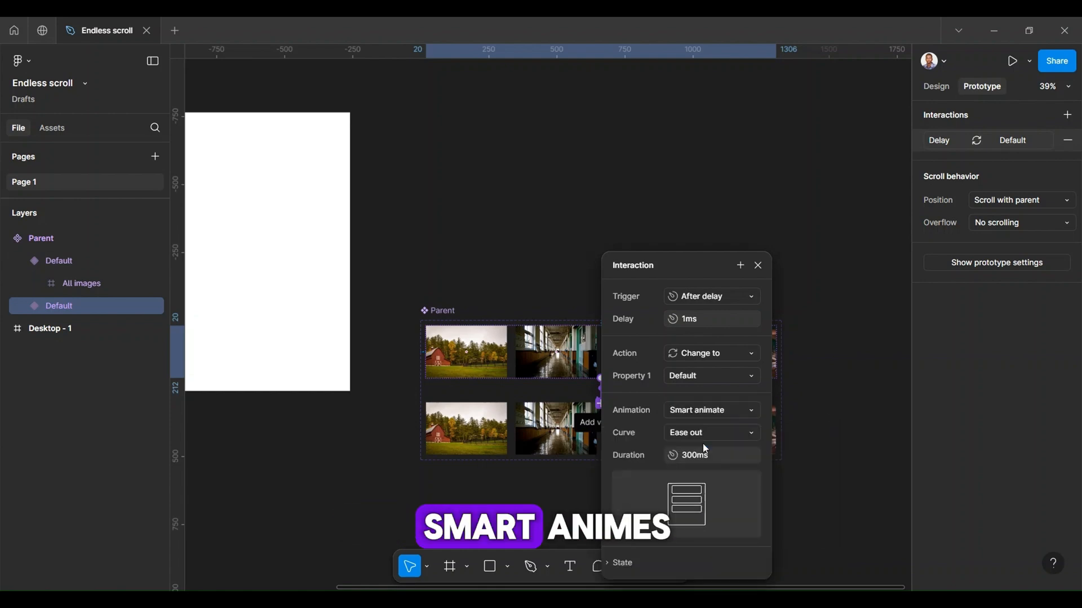
click(705, 435)
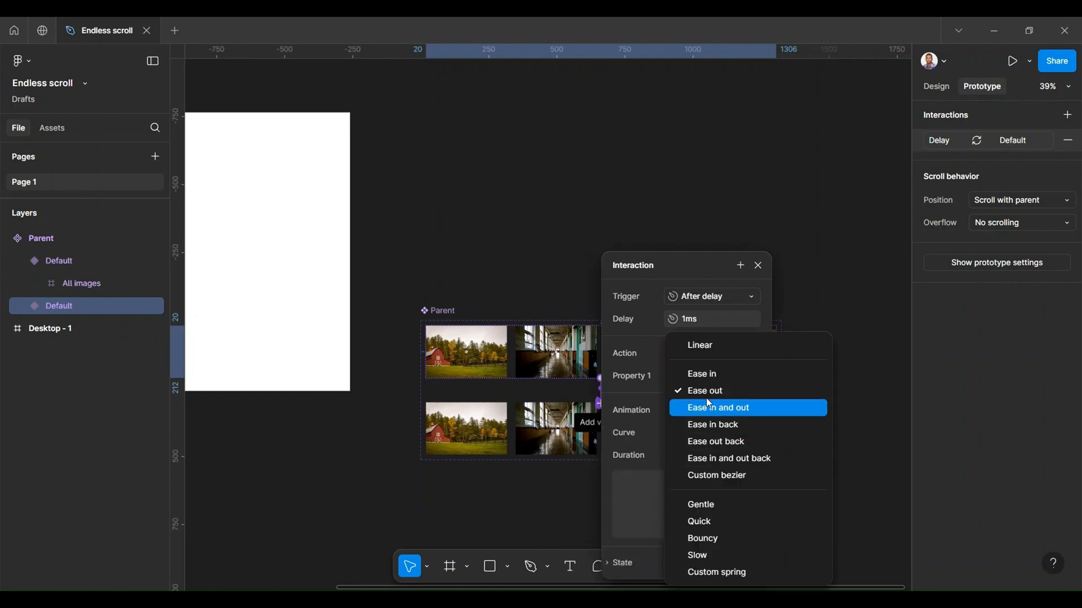
click(709, 352)
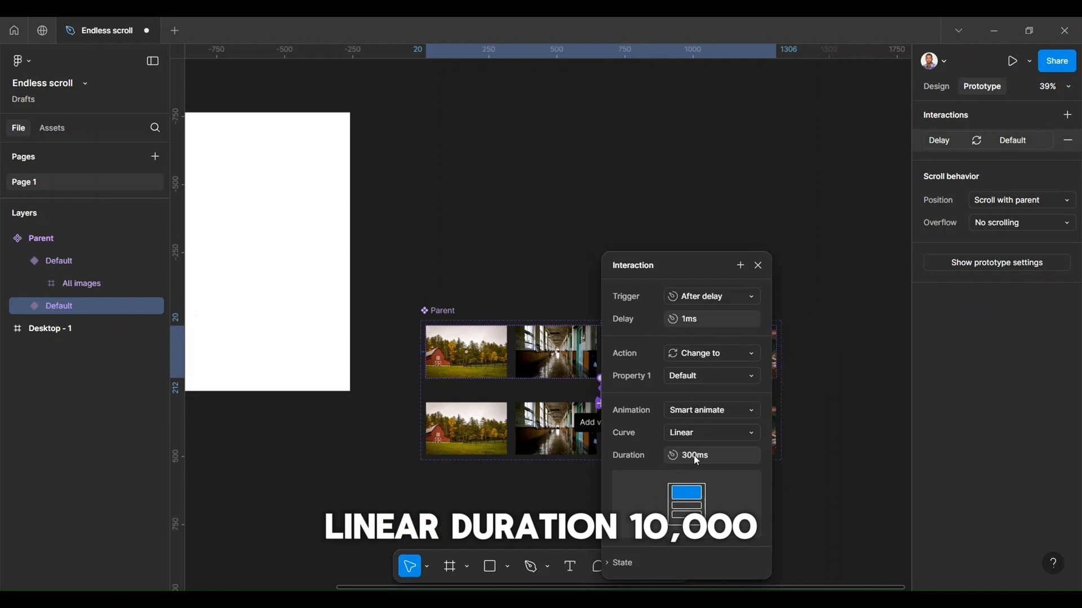
text(10000)
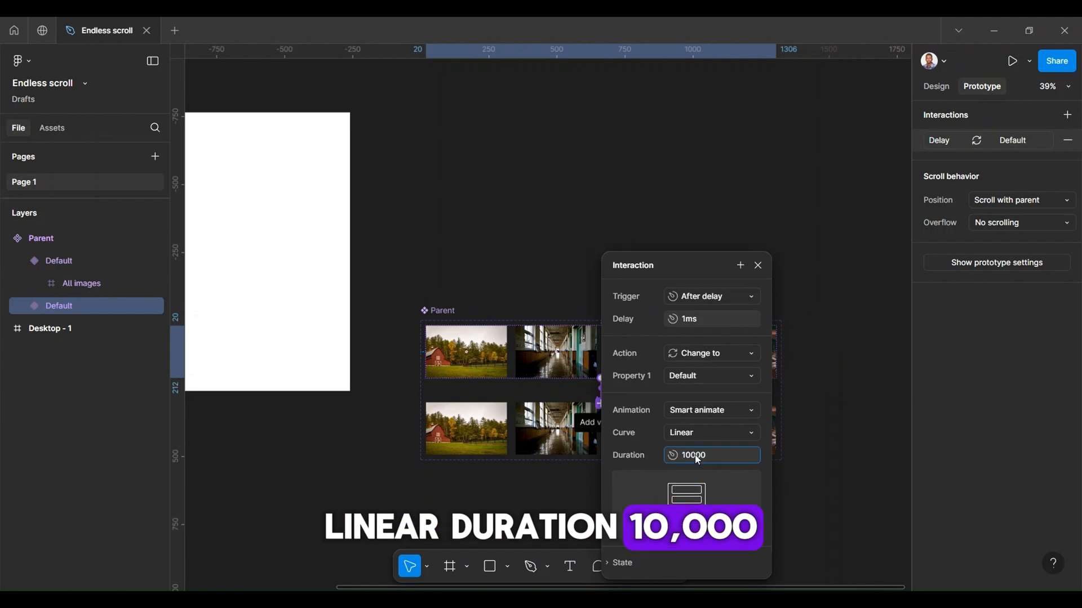
key(Return)
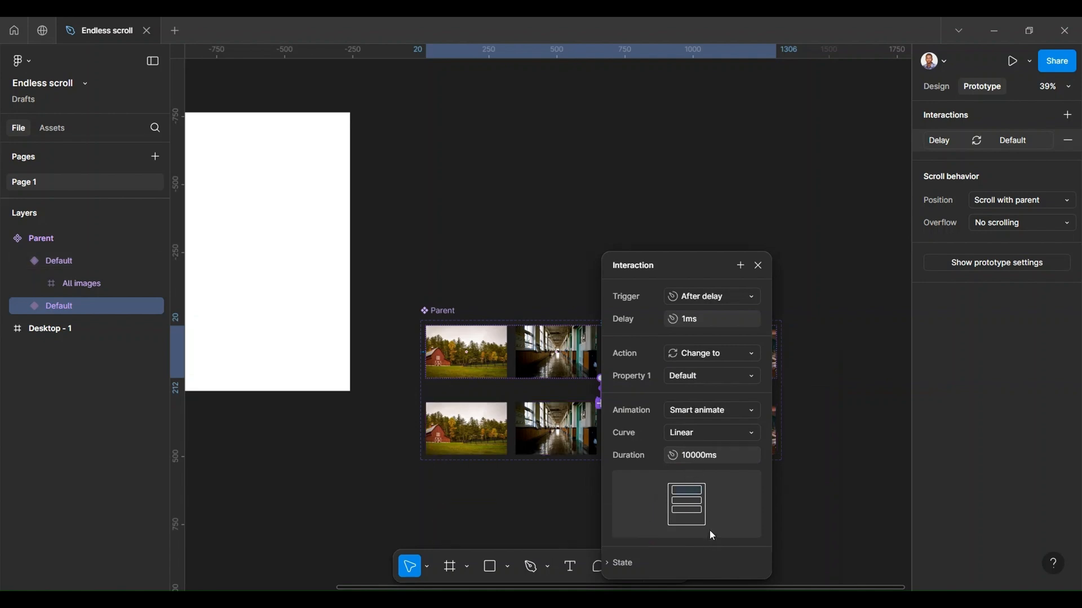
Step: Add a prototype connection from the lower variant back to the upper variant
click(759, 266)
click(635, 413)
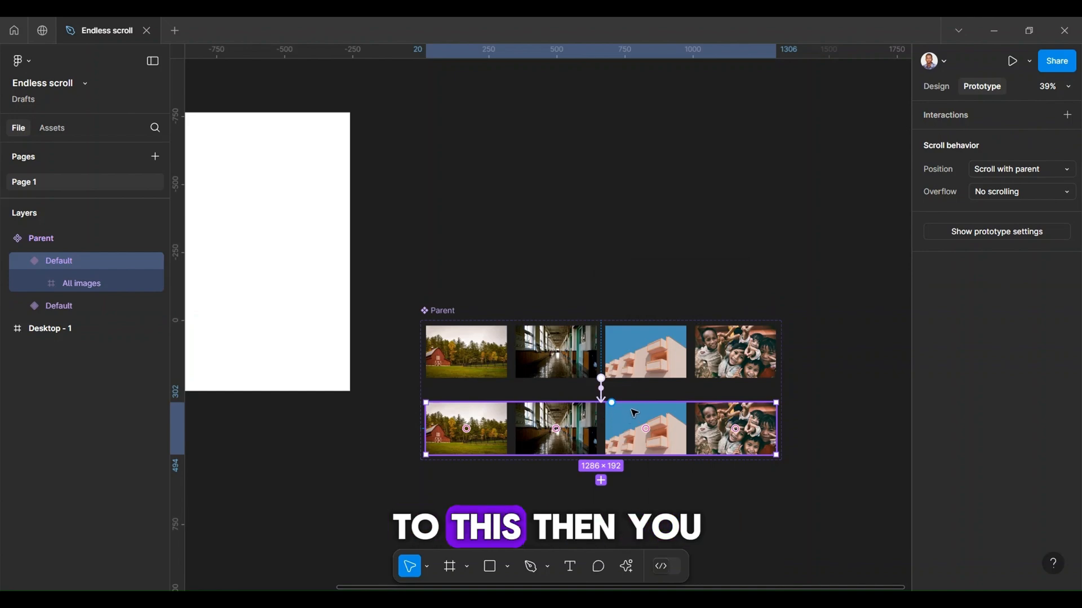
drag(614, 402, 623, 371)
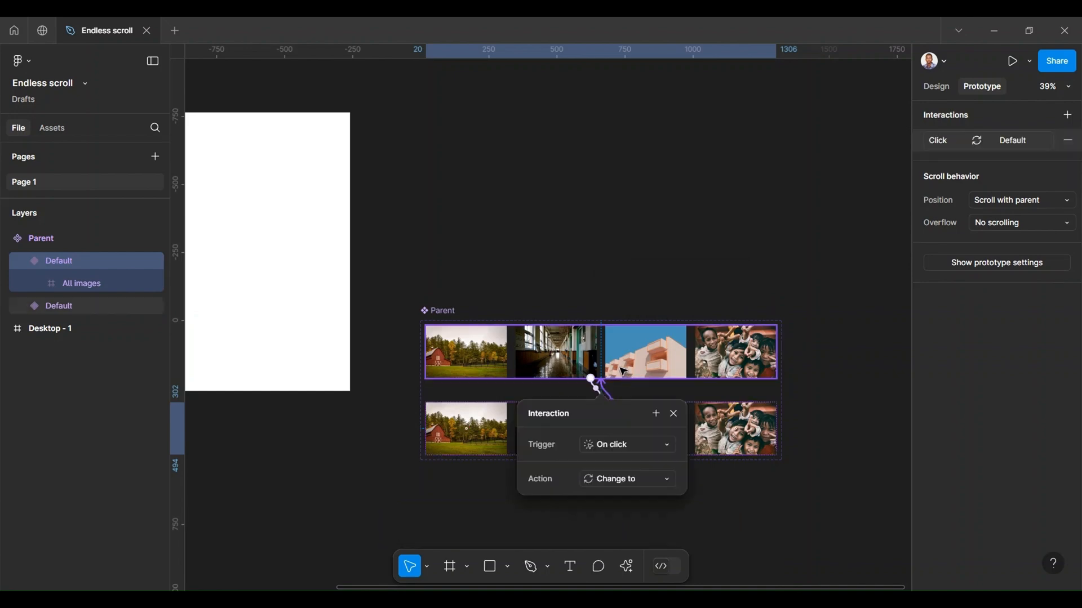
Step: Set the return interaction's trigger to After delay with a delay of 1 ms
click(610, 449)
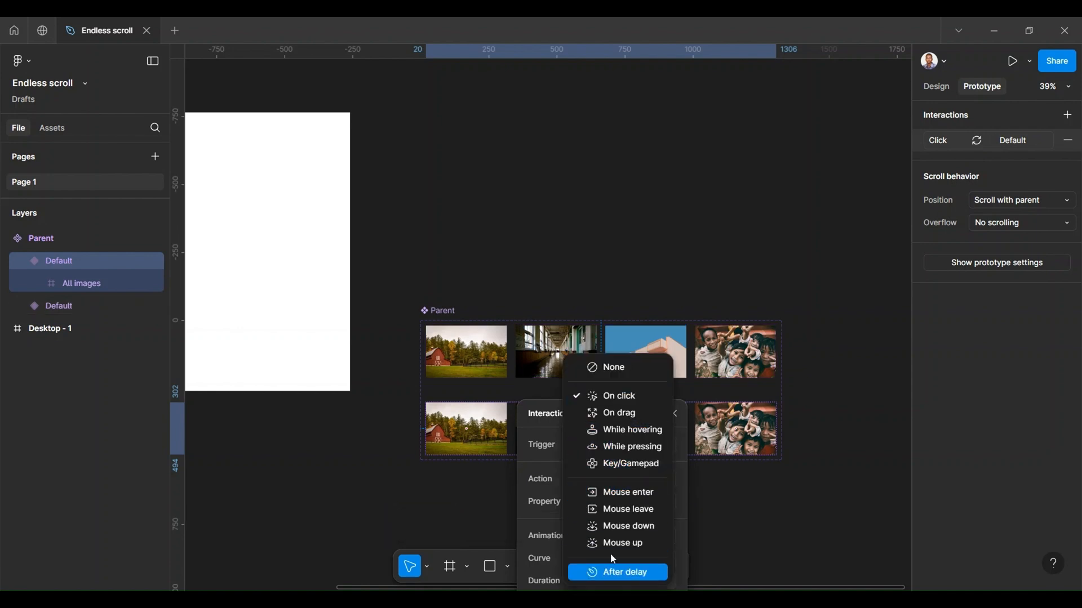
click(614, 573)
click(618, 470)
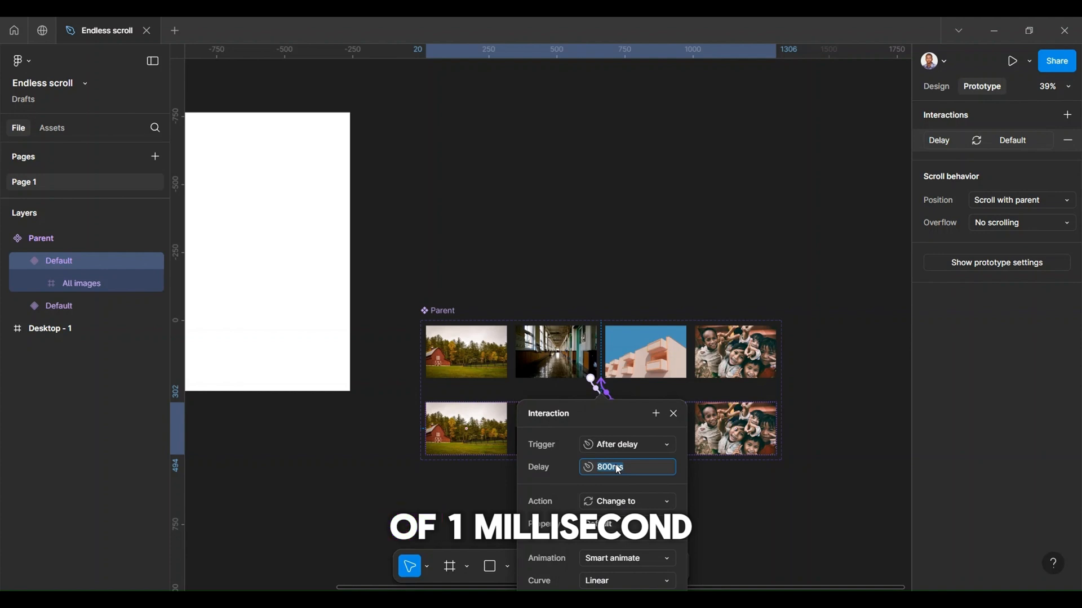
text(1ms)
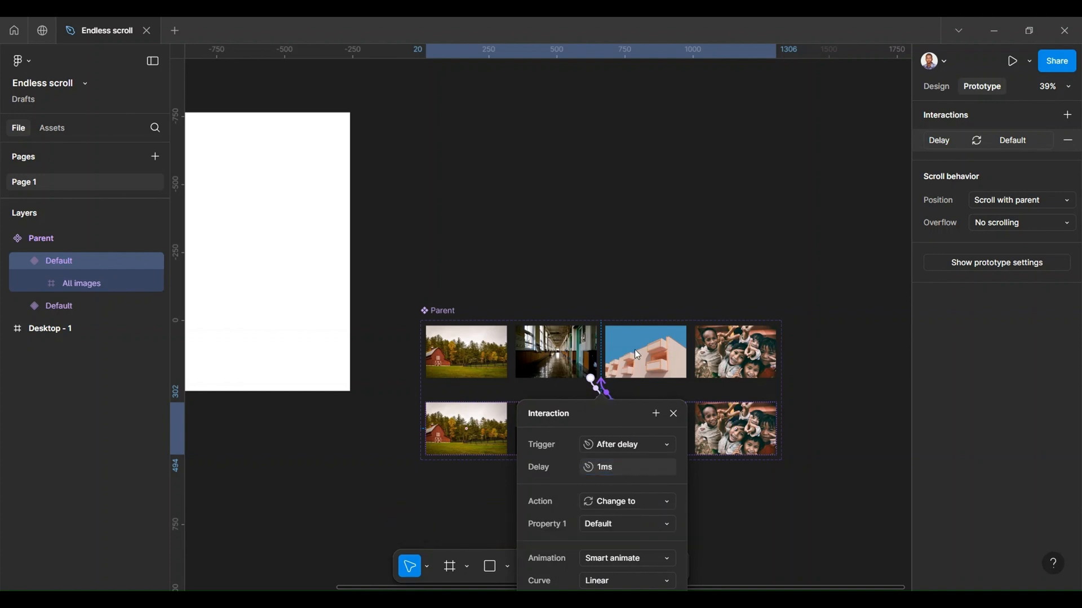
Step: Set the return interaction's animation to Instant and close its settings
drag(607, 409, 649, 293)
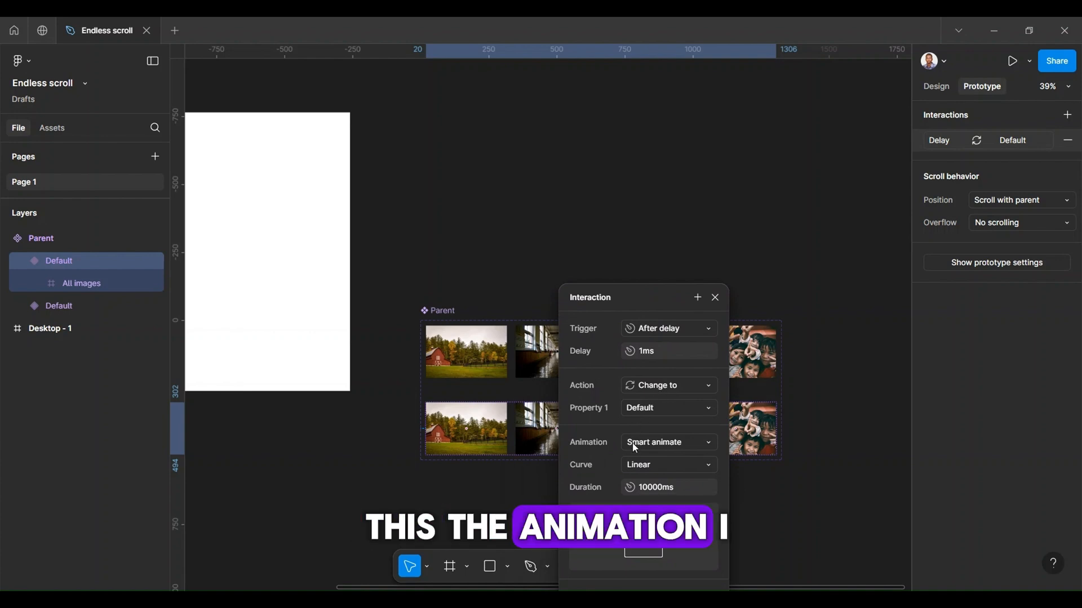
click(634, 448)
click(660, 409)
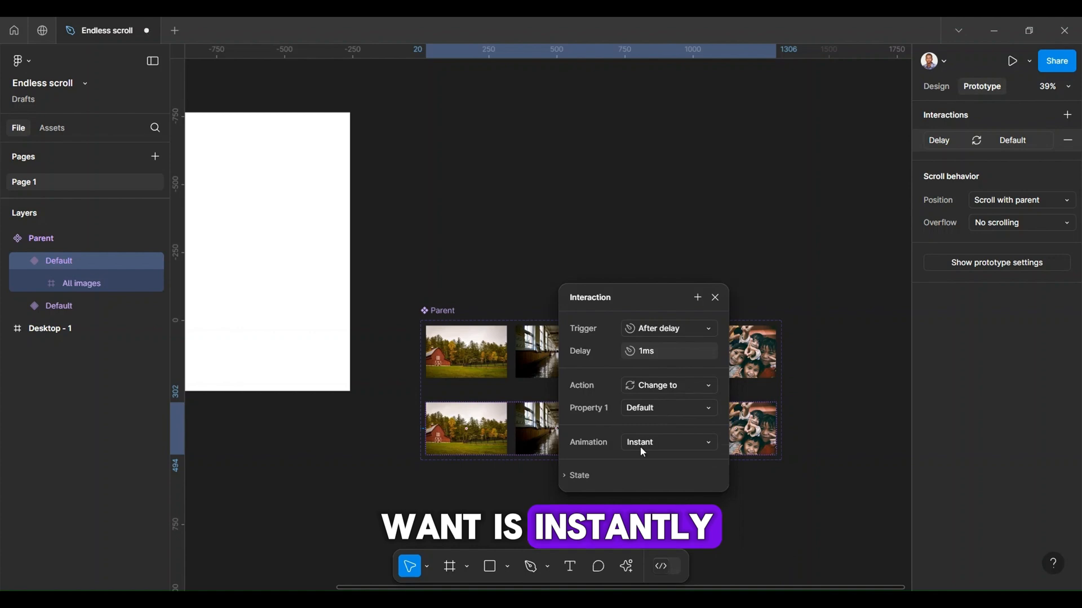
click(715, 298)
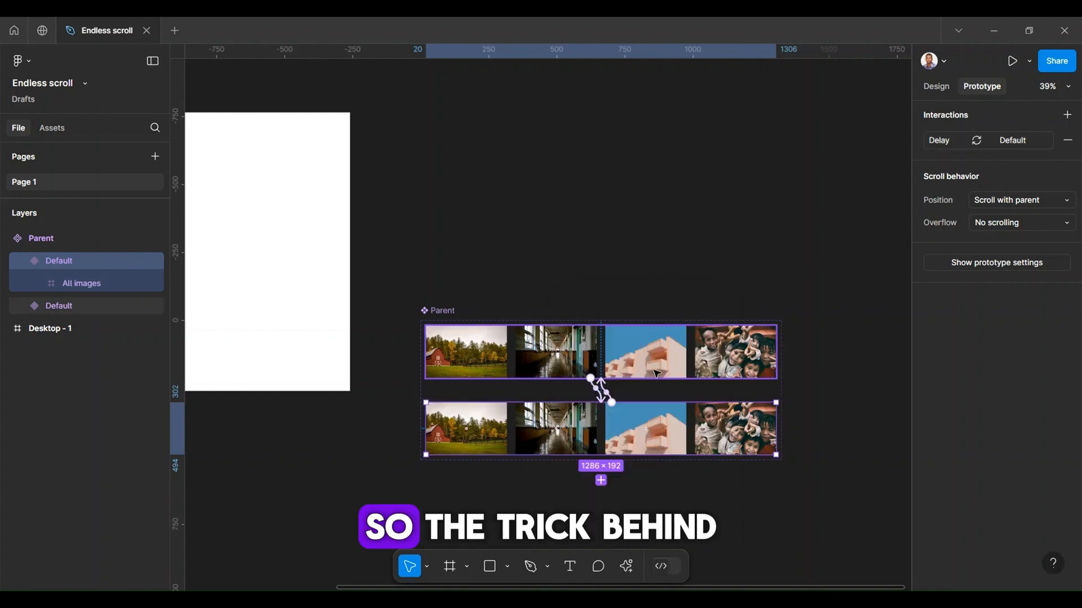
Step: Paste a copy of the upper Parent variant into the Desktop - 1 frame and center it there
scroll(601, 388, up, 2)
scroll(604, 395, up, 2)
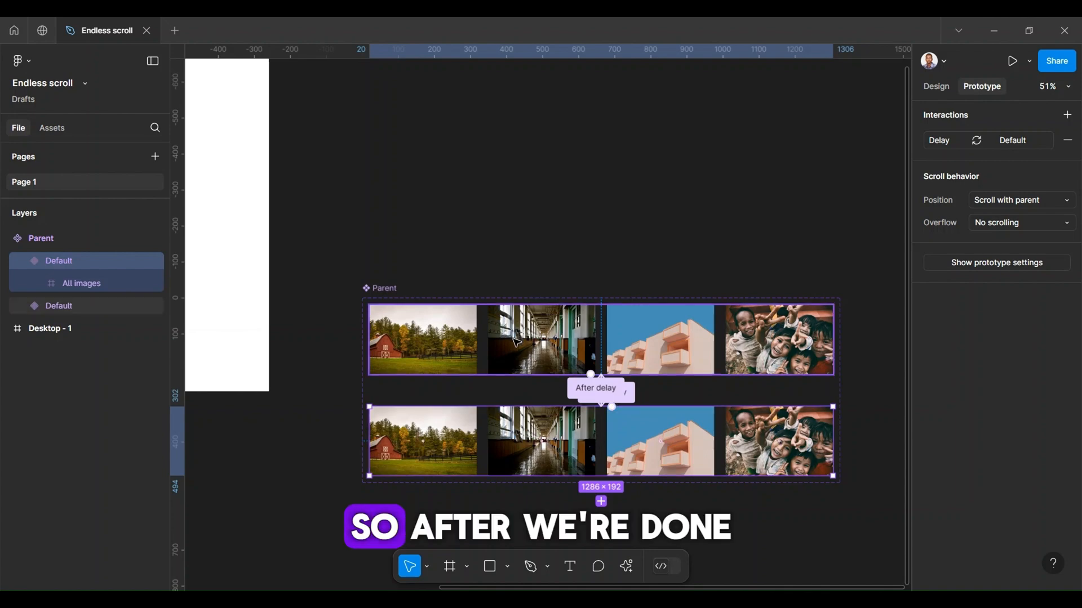
scroll(517, 345, down, 5)
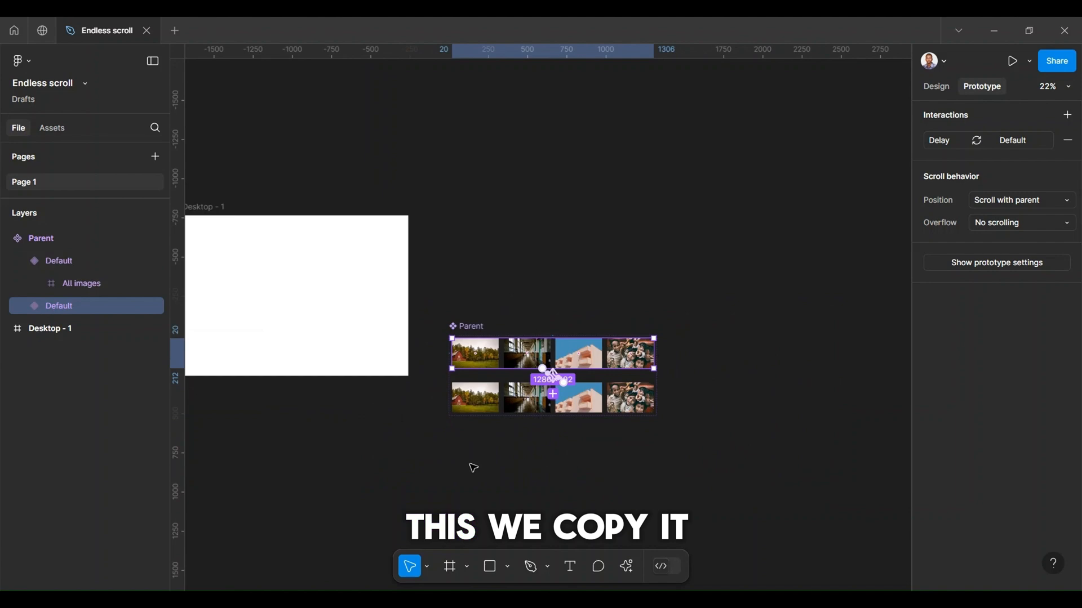
click(356, 346)
scroll(357, 346, left, 3)
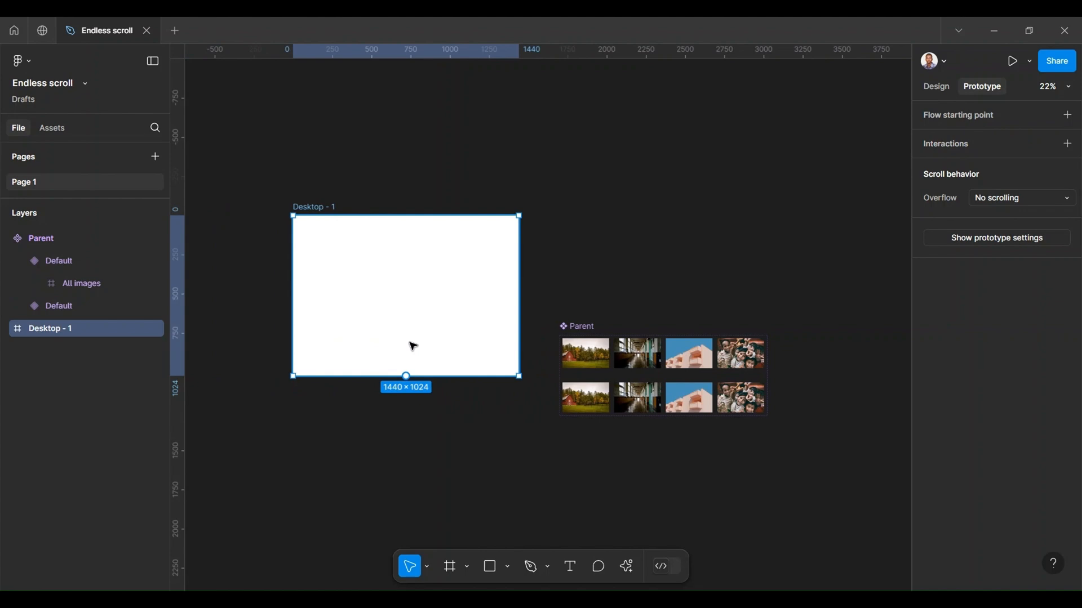
key(ctrl+v)
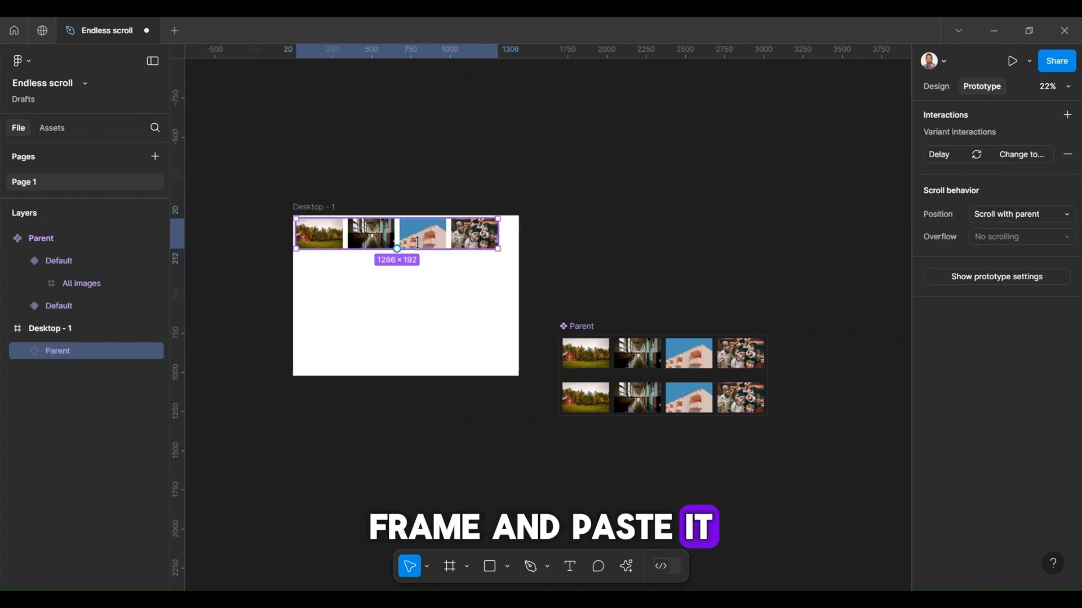
drag(397, 265, 392, 294)
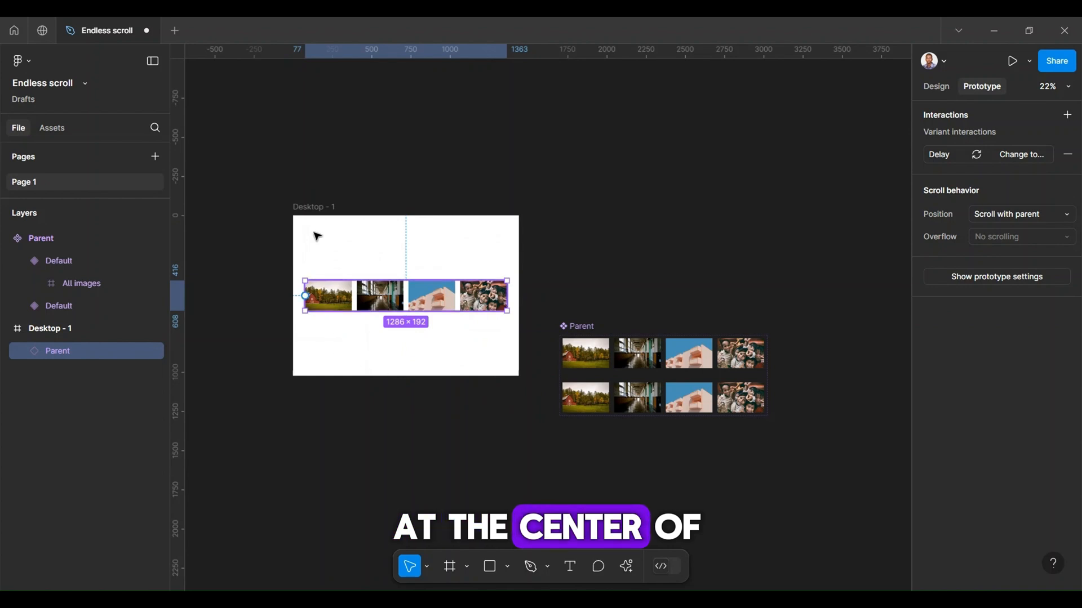
Step: Run the prototype preview of the Desktop - 1 frame to check the endless image scroll
click(330, 207)
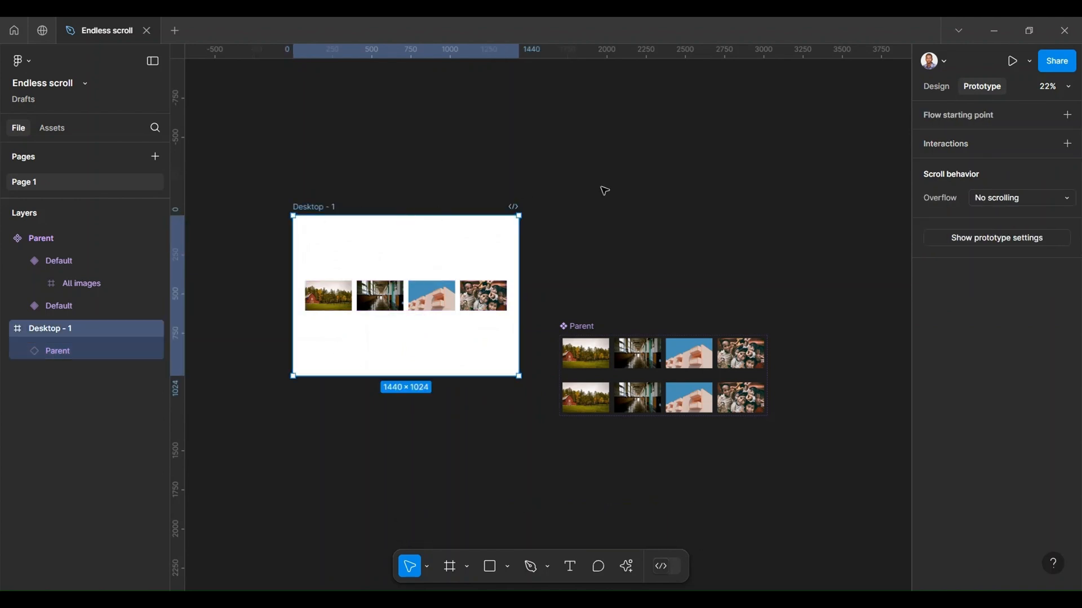
click(317, 402)
click(307, 209)
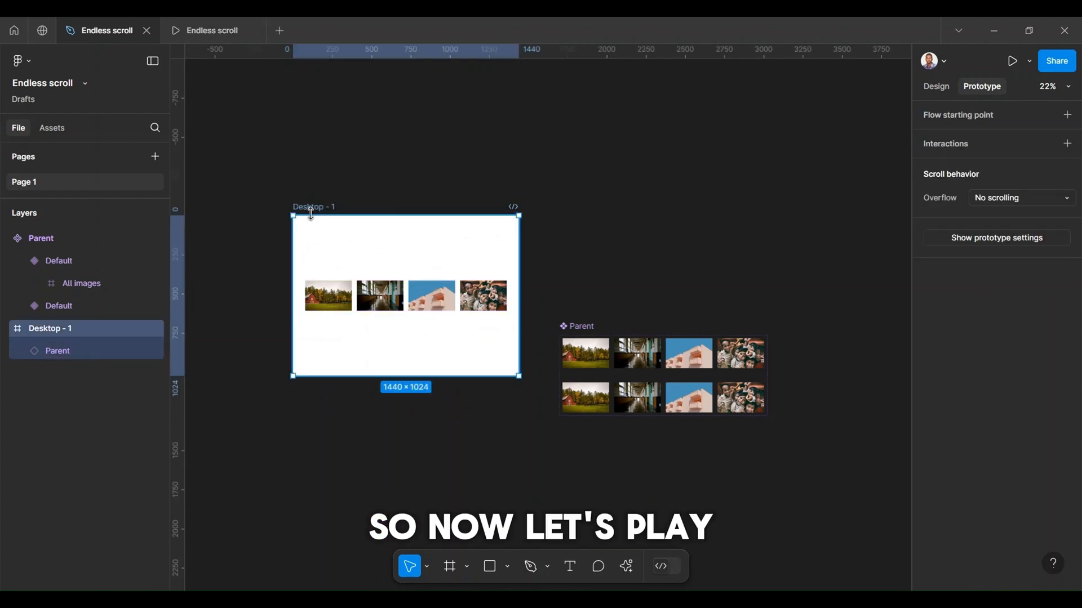
click(1010, 62)
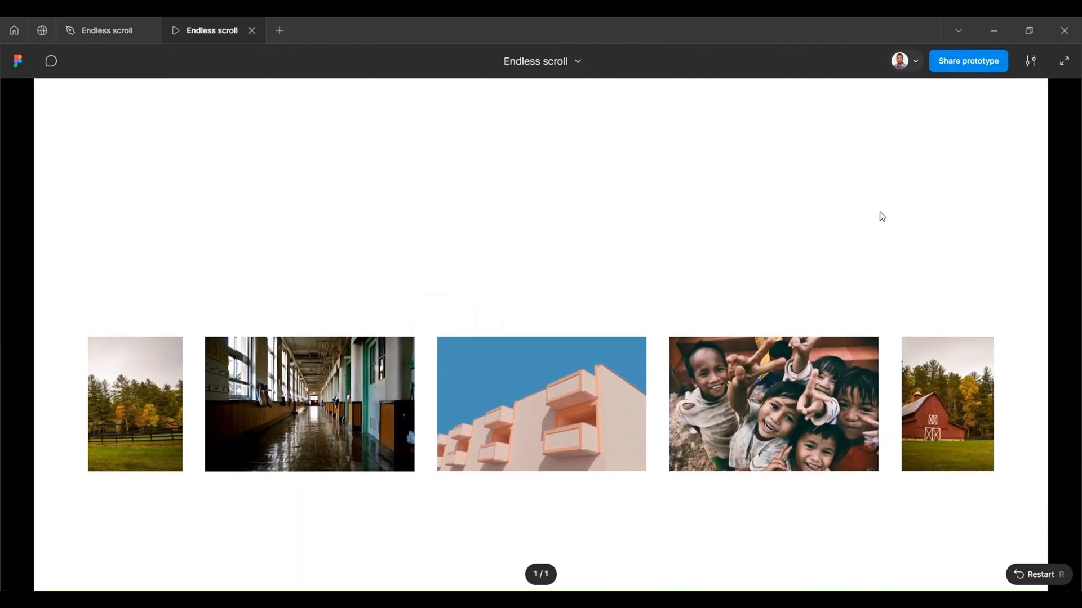